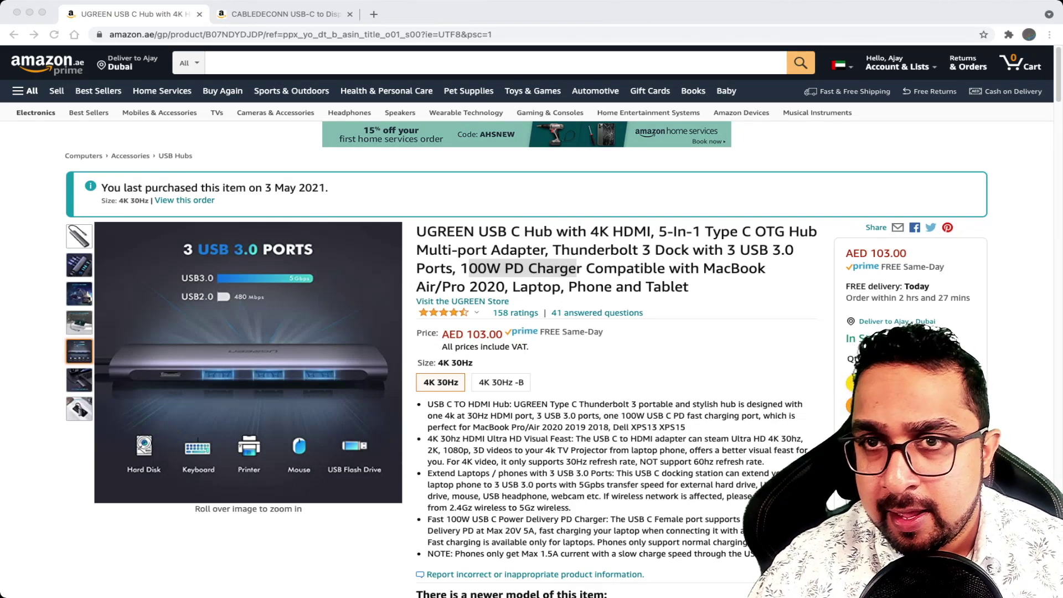
Step: Bring Chrome forward and highlight the 100W PD Charger wording in the UGREEN hub title
key(super+Tab)
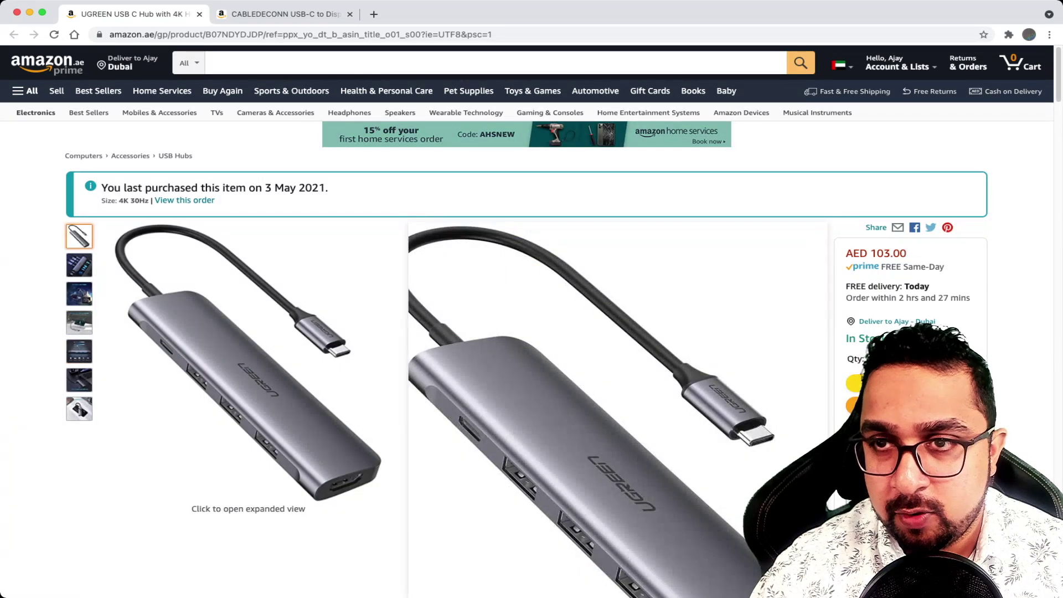
mouse_move(79, 351)
mouse_move(288, 348)
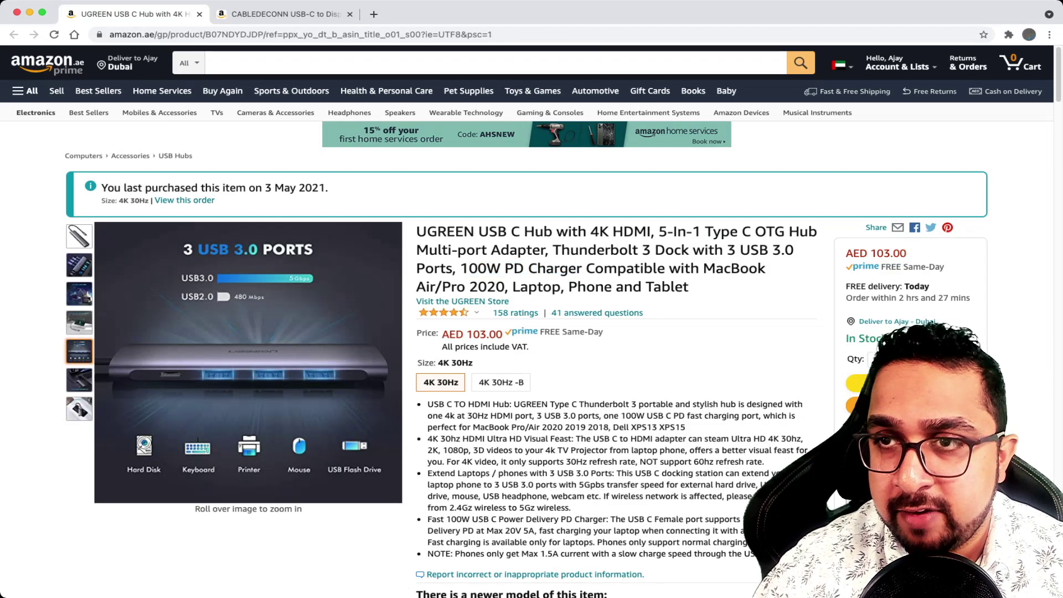
drag(469, 268, 579, 268)
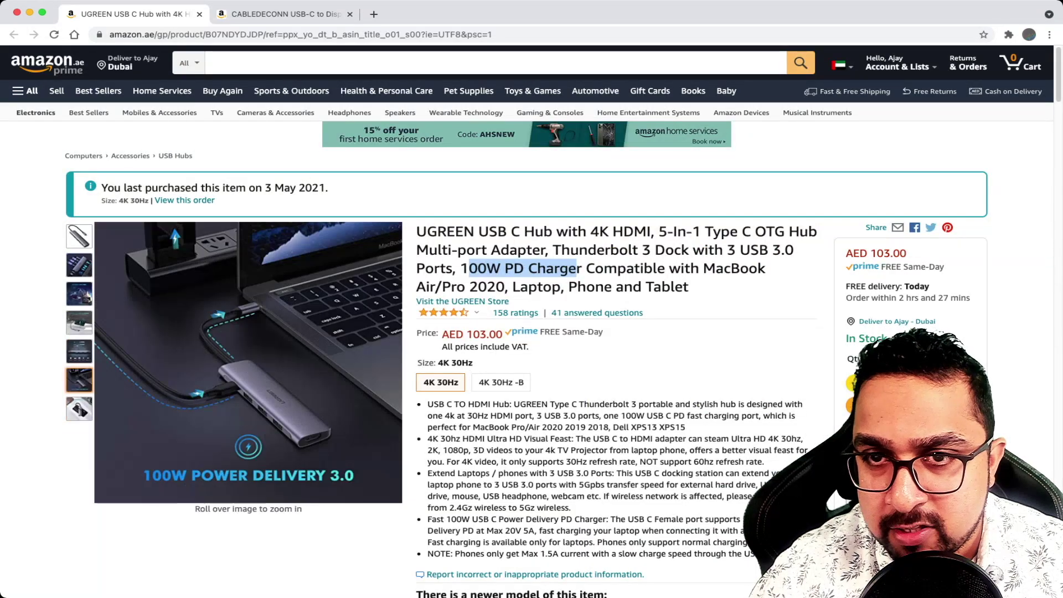
Step: Switch to the CABLEDECONN USB-C to DisplayPort 8K cable listing tab
mouse_move(238, 376)
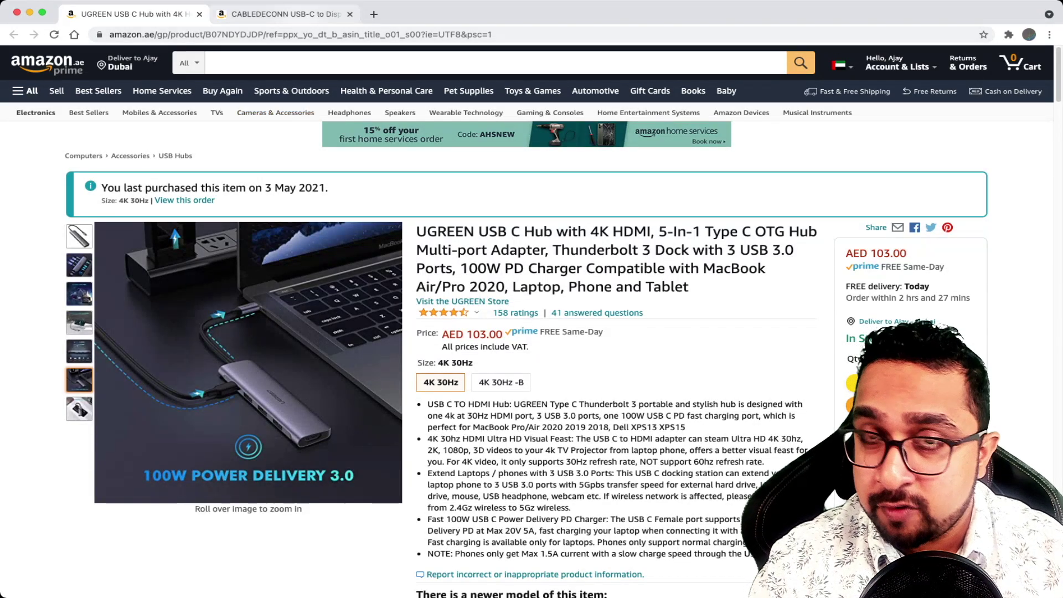
mouse_move(240, 412)
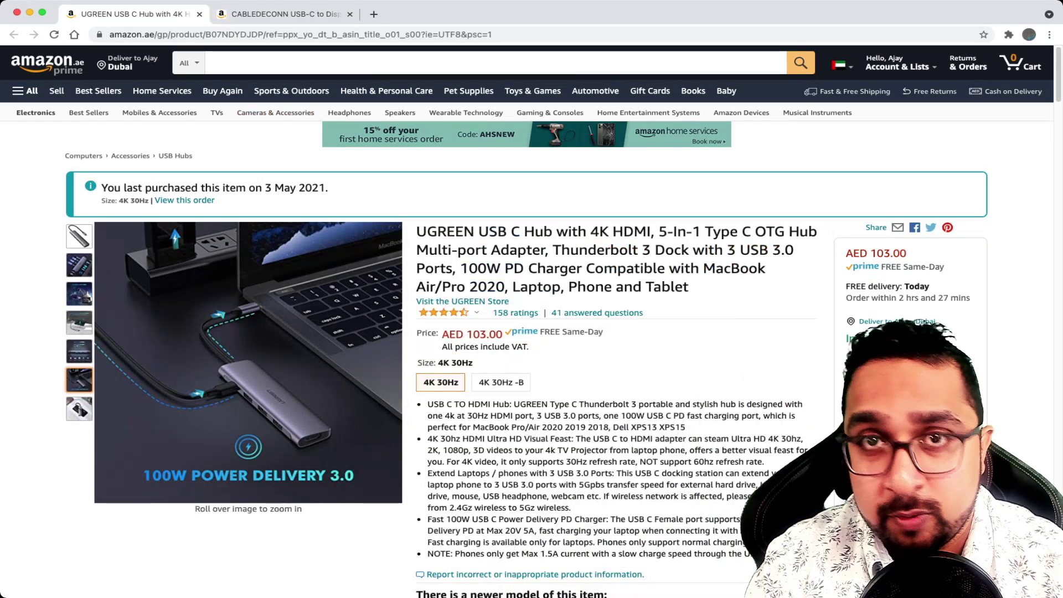
key(ctrl+Tab)
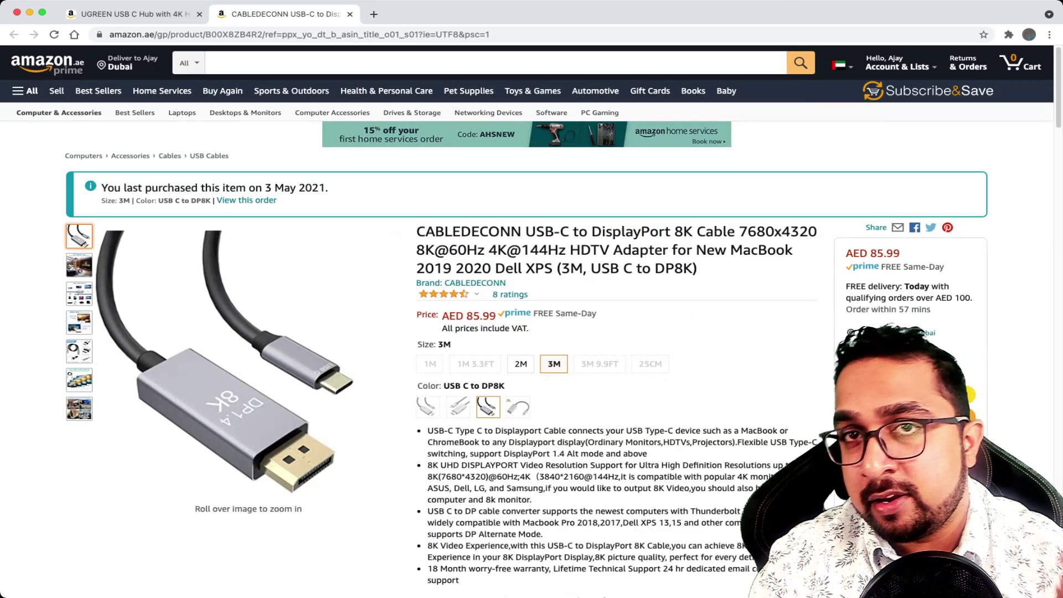
Step: Highlight part of the specs in the CABLEDECONN cable's product title
drag(539, 250, 580, 249)
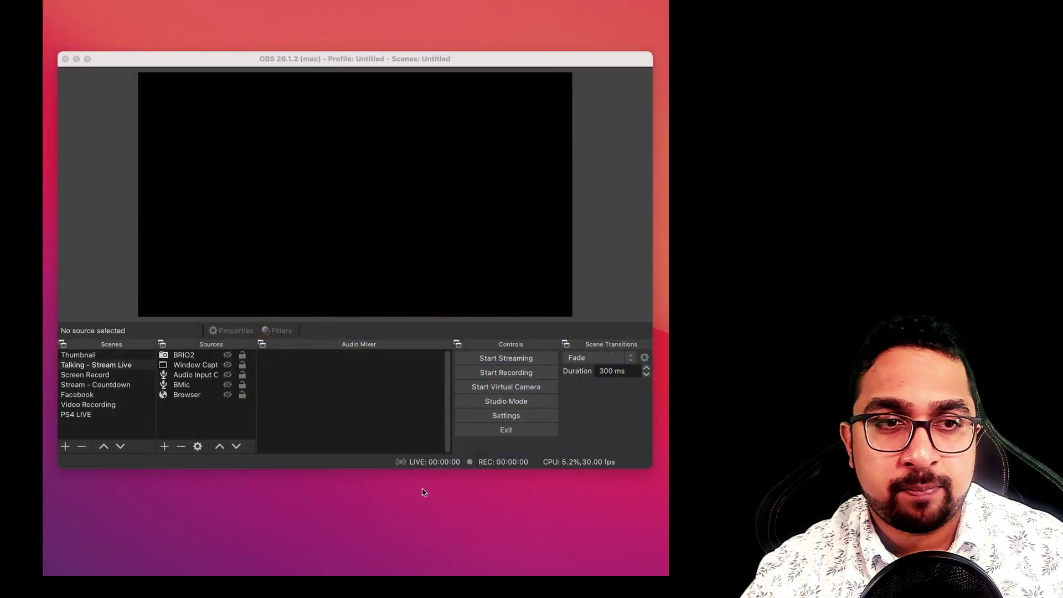
Step: Add a Browser 2 source, cancel its properties, and hide it
click(165, 446)
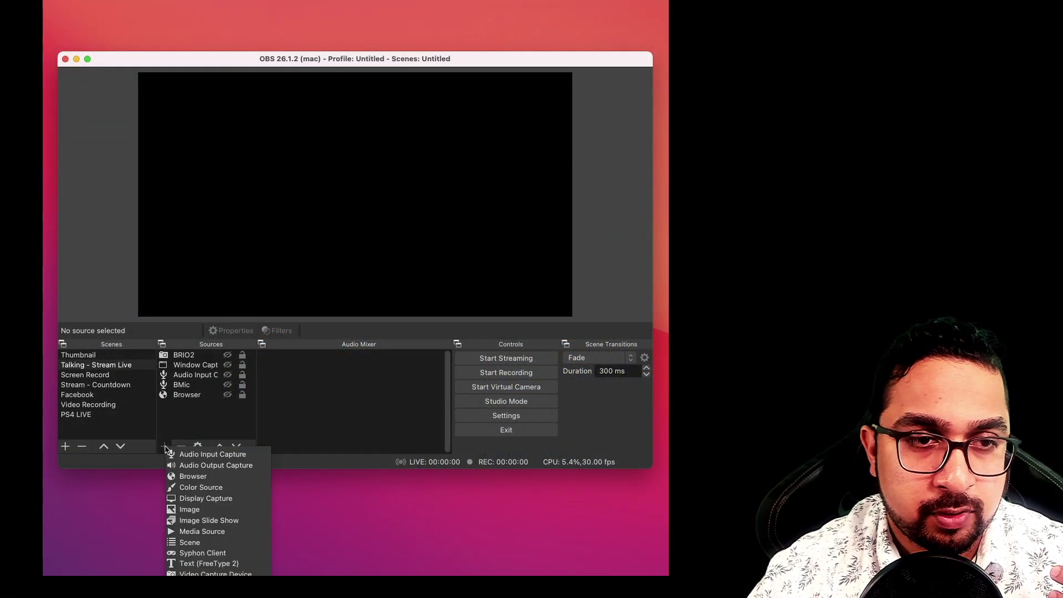
click(223, 477)
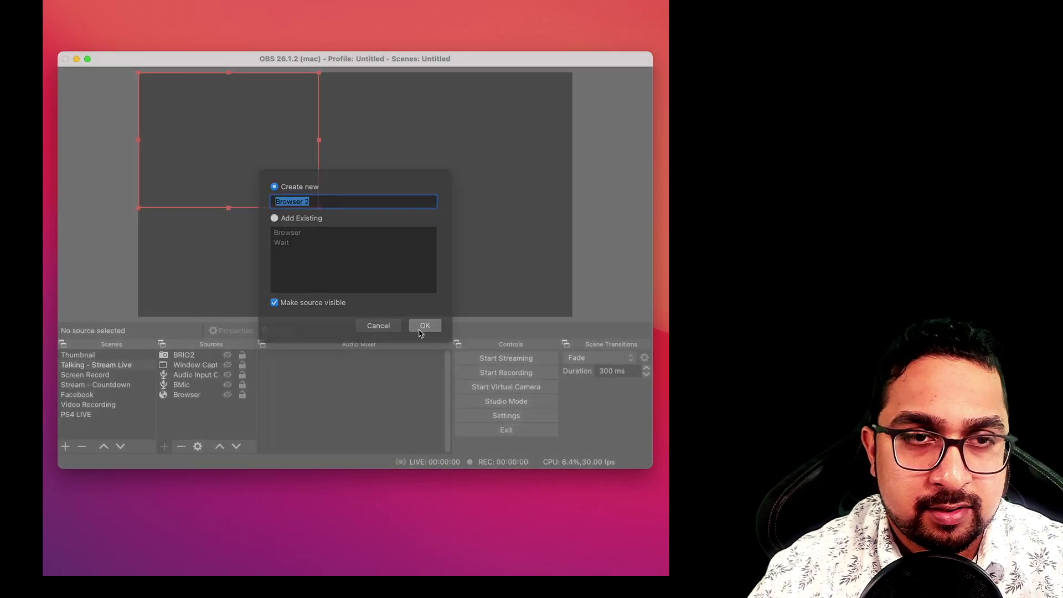
click(424, 325)
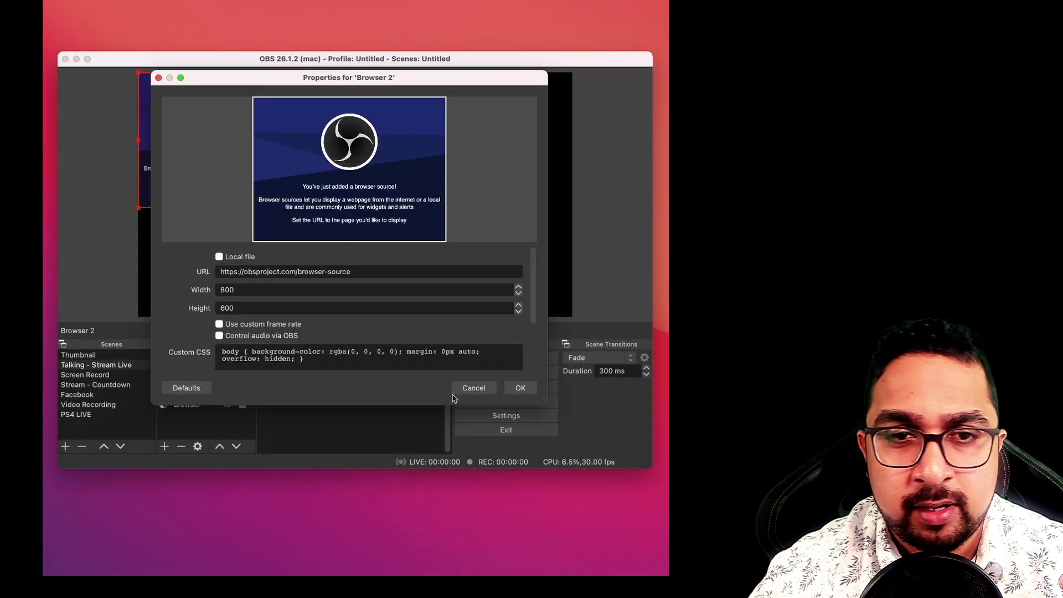
click(471, 388)
click(227, 355)
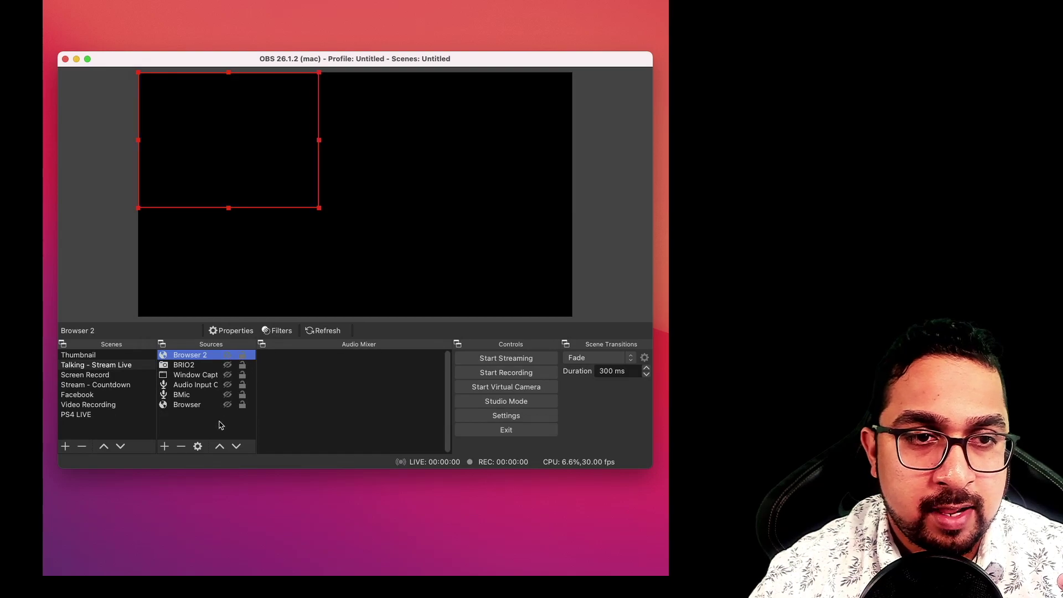
Step: Show the existing Browser overlay and briefly toggle the window capture source's visibility
click(203, 404)
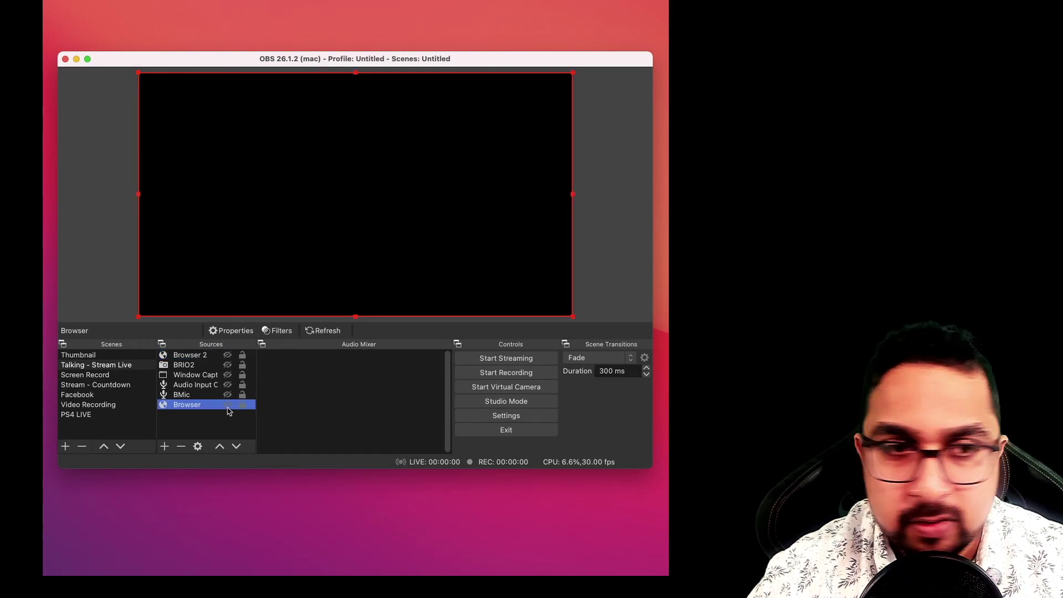
click(228, 405)
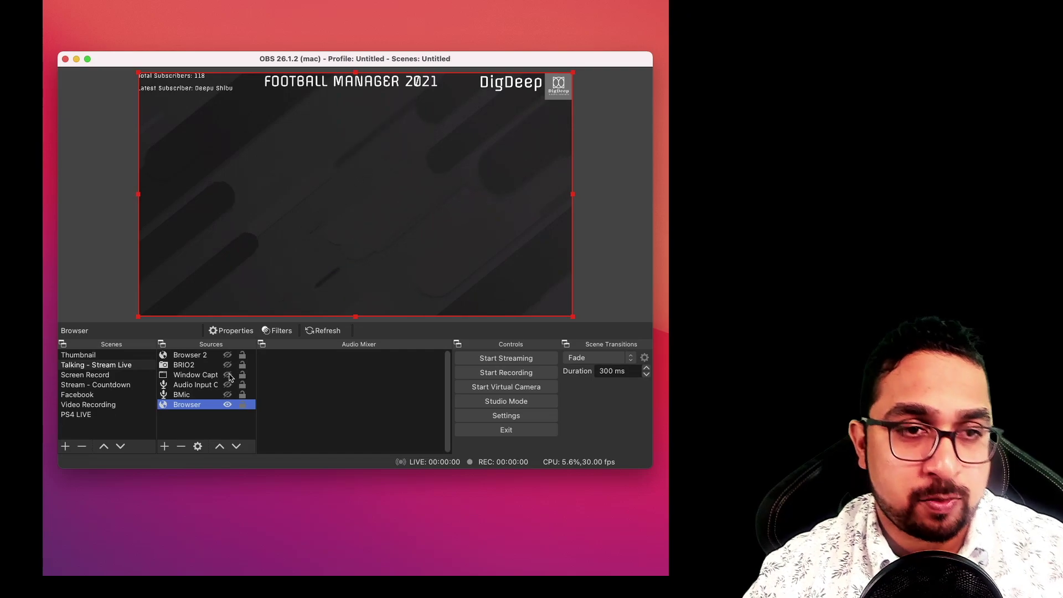
click(228, 375)
click(228, 375)
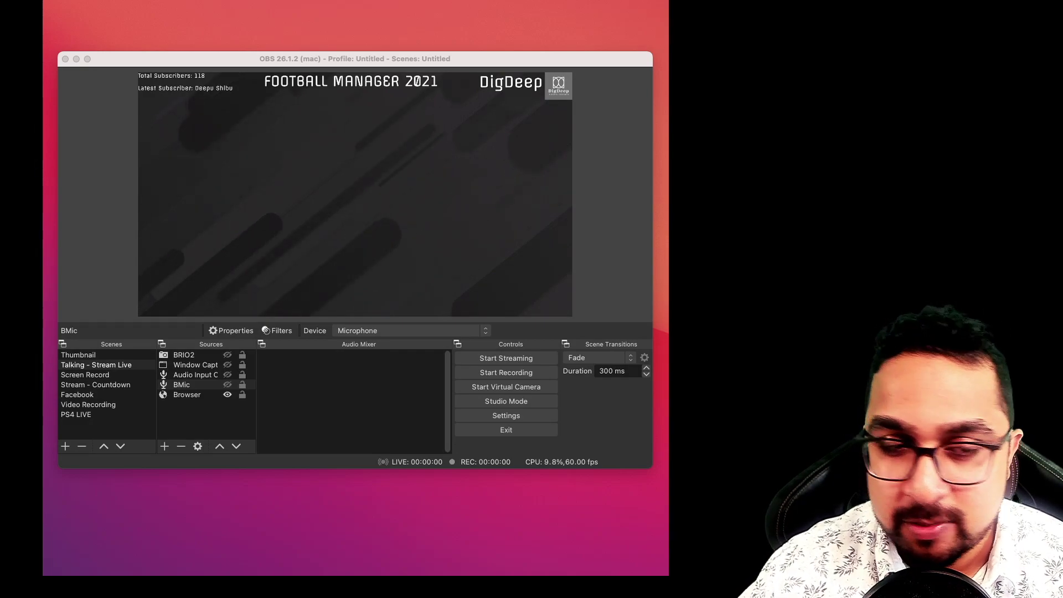
click(199, 345)
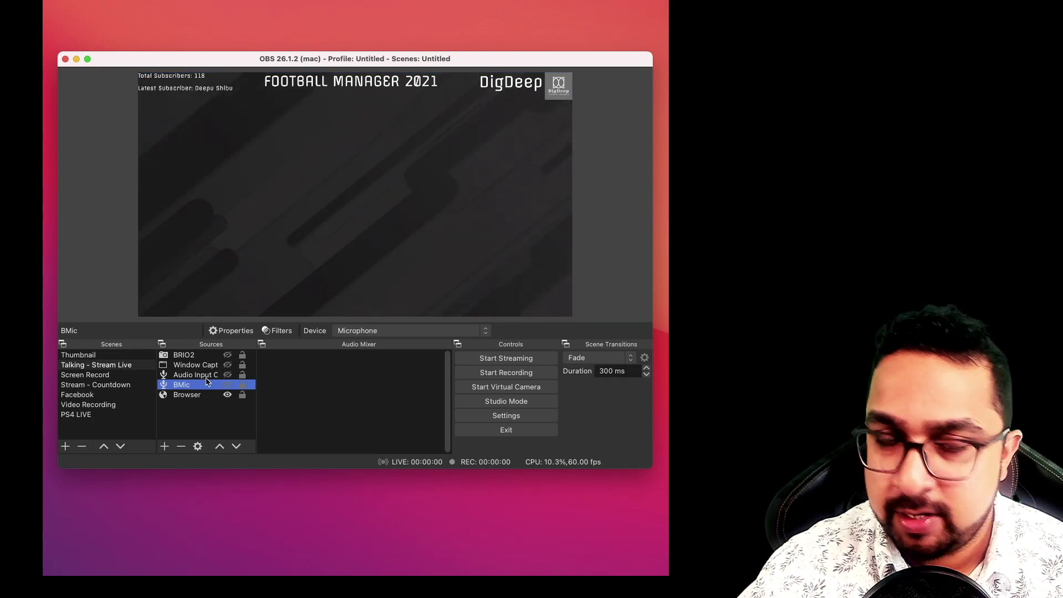
click(195, 357)
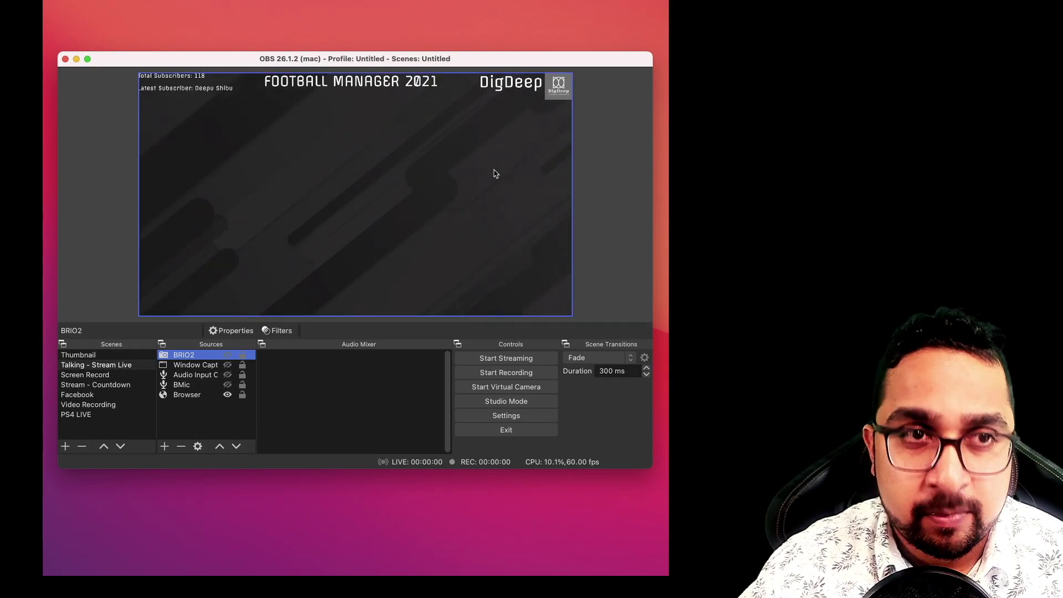
click(493, 417)
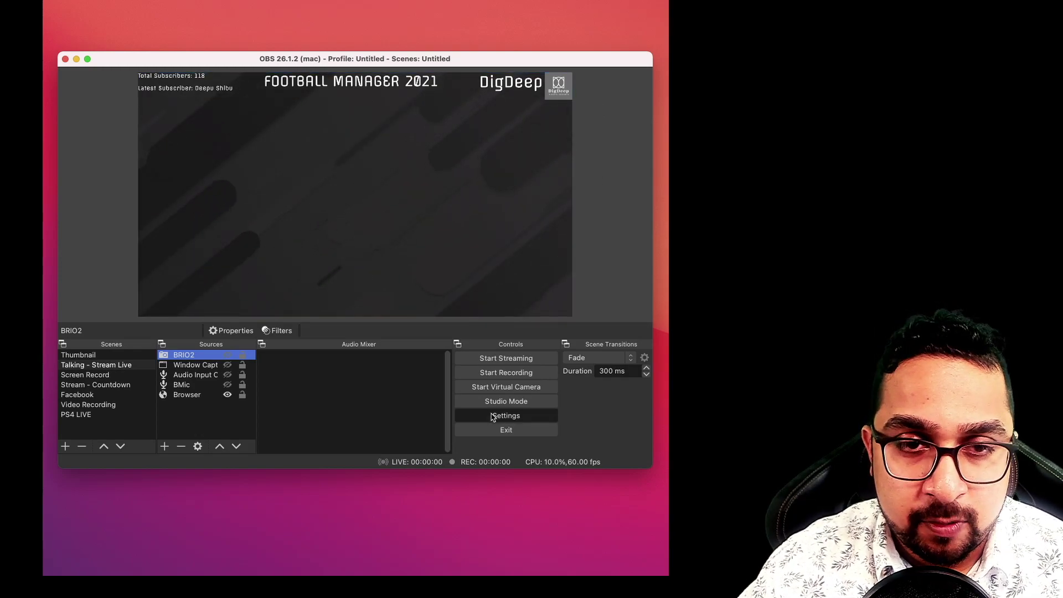
click(113, 177)
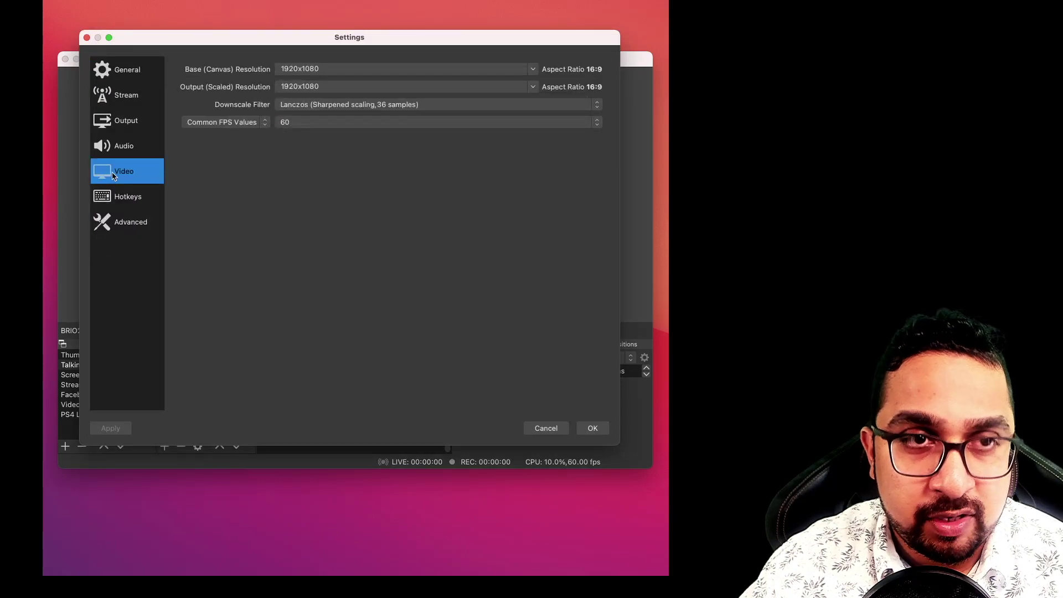
drag(249, 38, 240, 308)
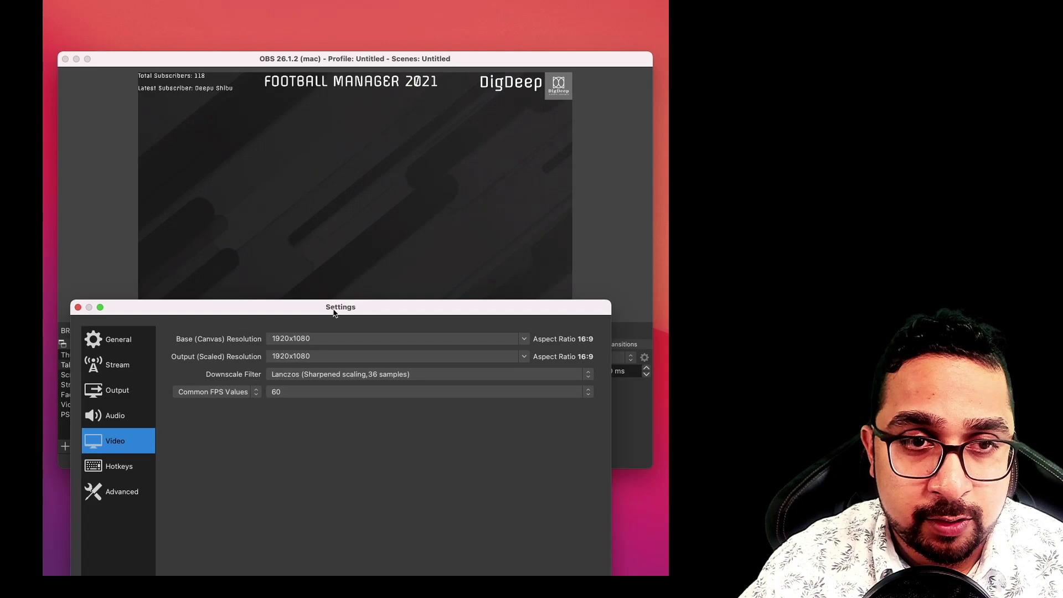
drag(335, 310, 328, 356)
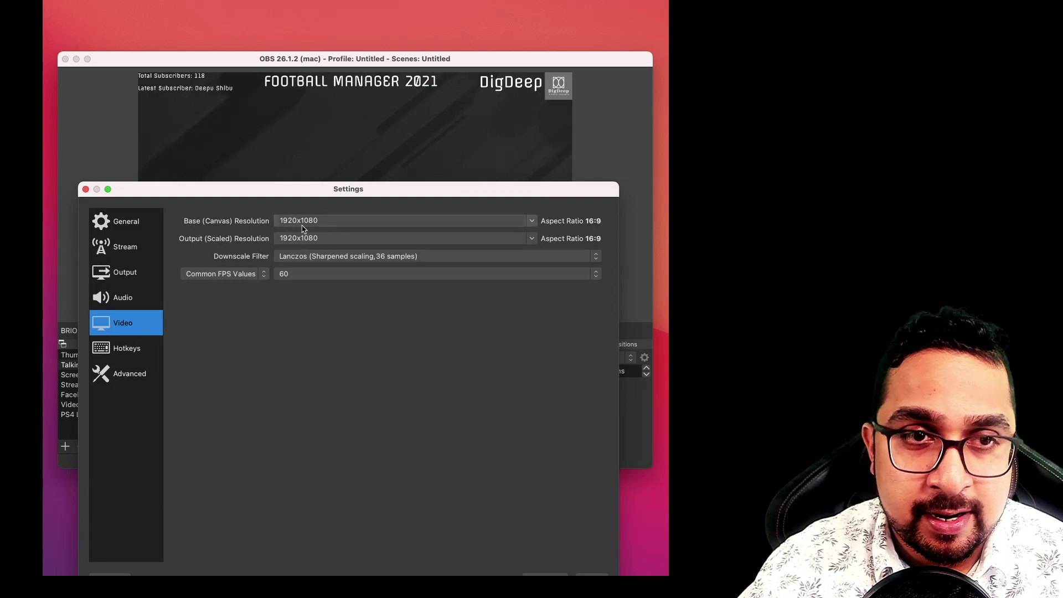
click(576, 574)
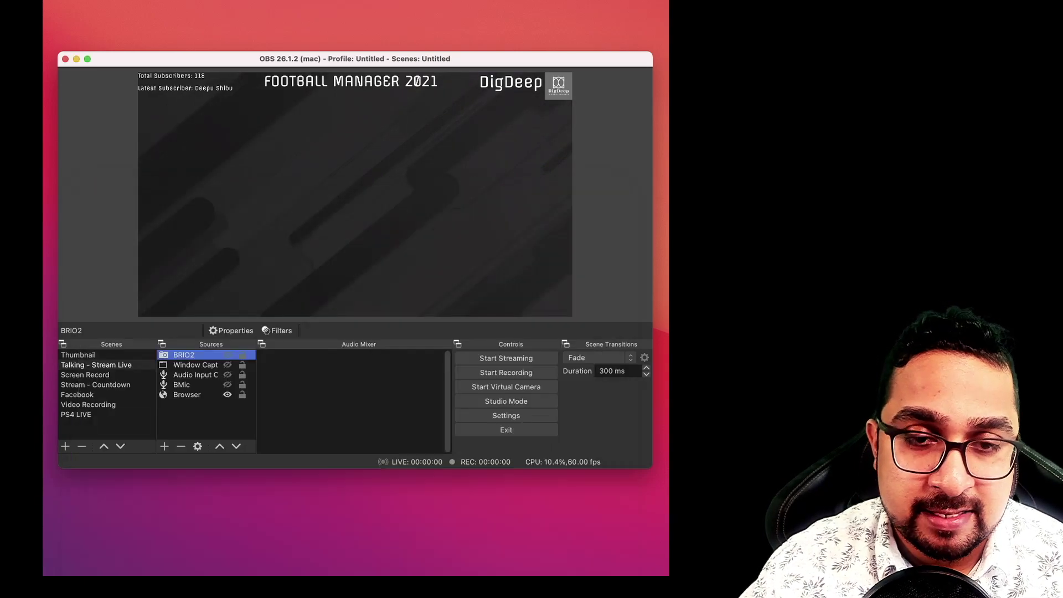
right_click(211, 359)
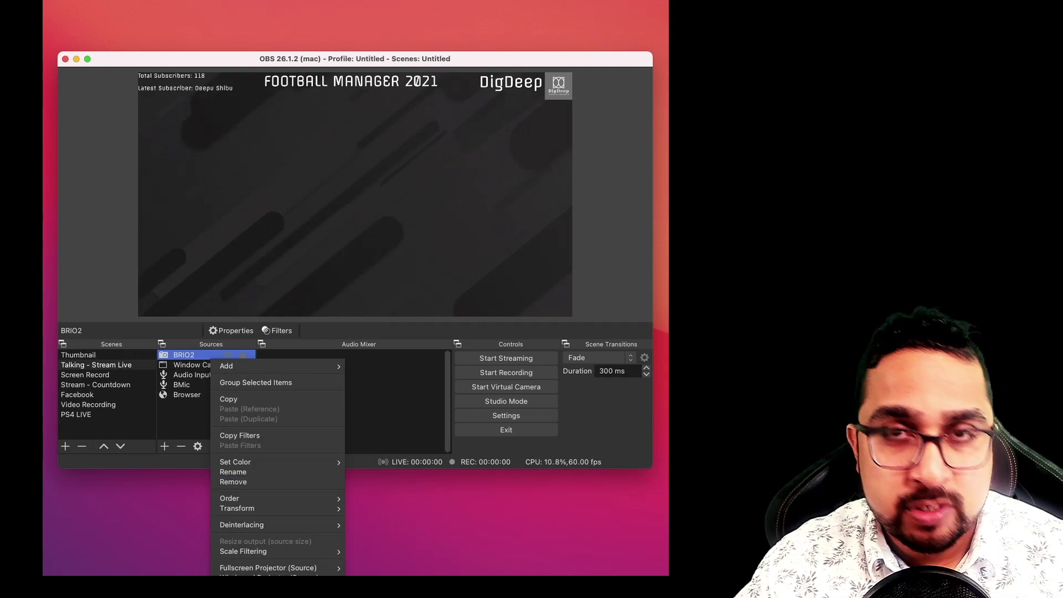
click(249, 593)
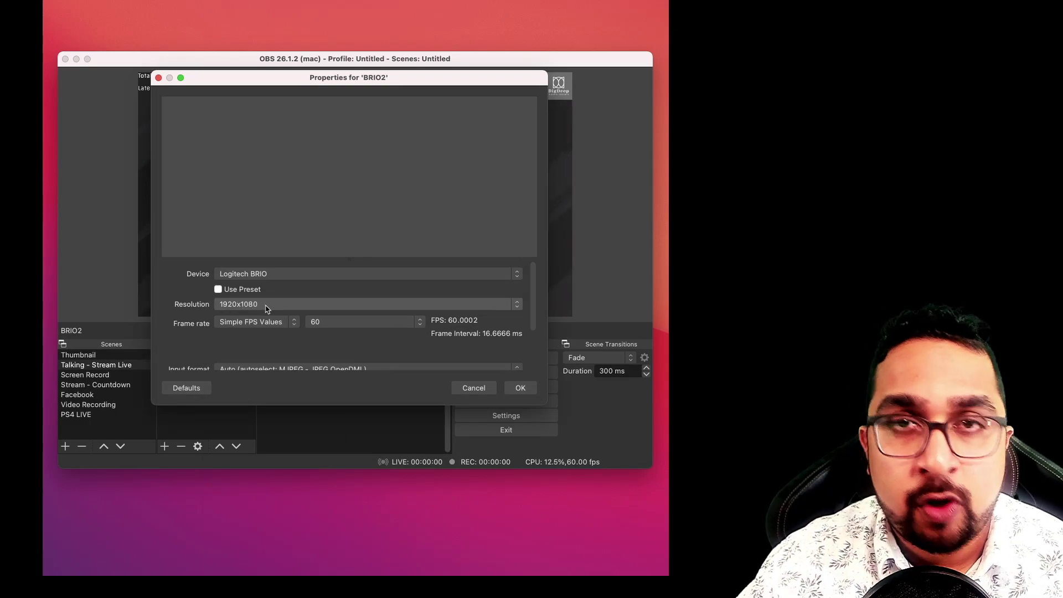
click(514, 391)
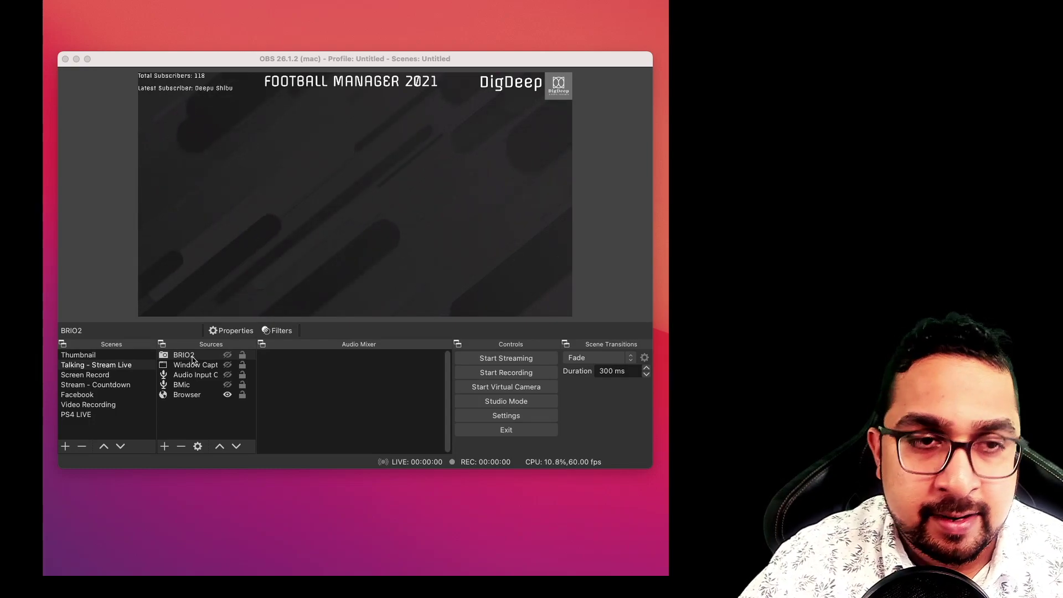
Step: Review the BRIO2 webcam's filters, then close that window
right_click(193, 360)
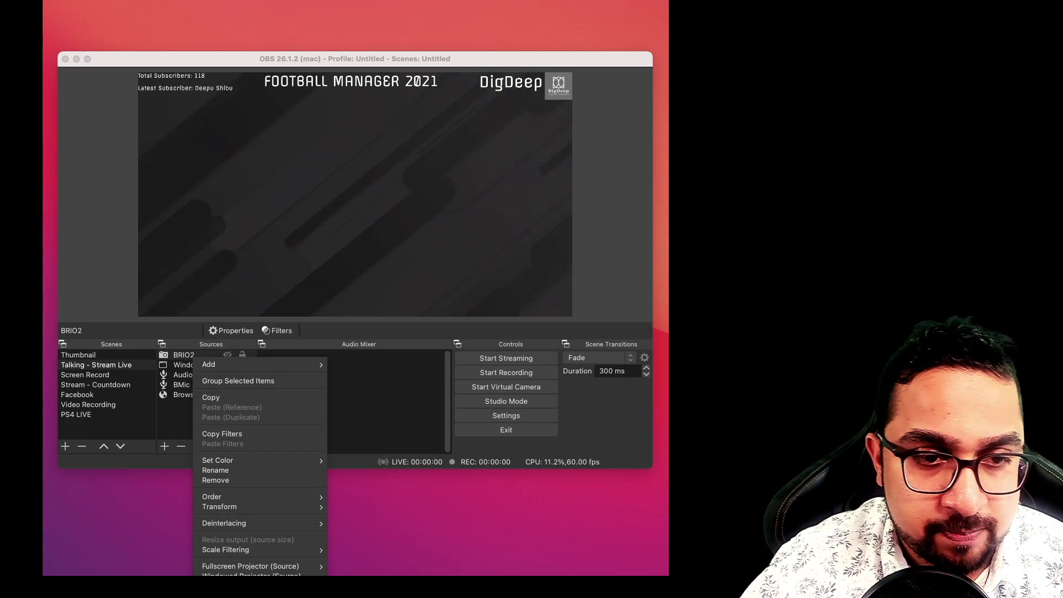
click(277, 330)
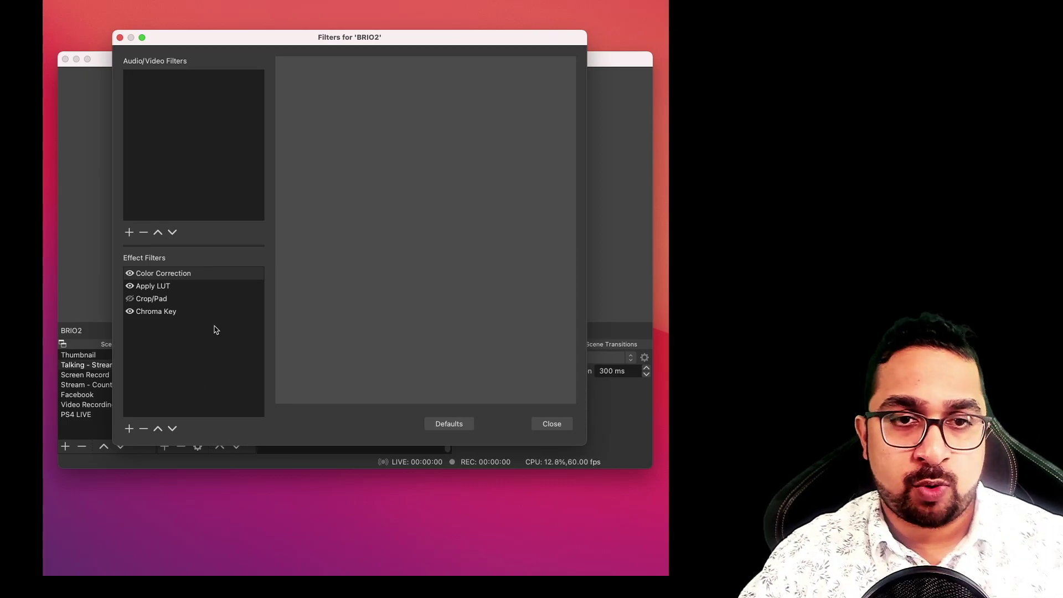
click(565, 426)
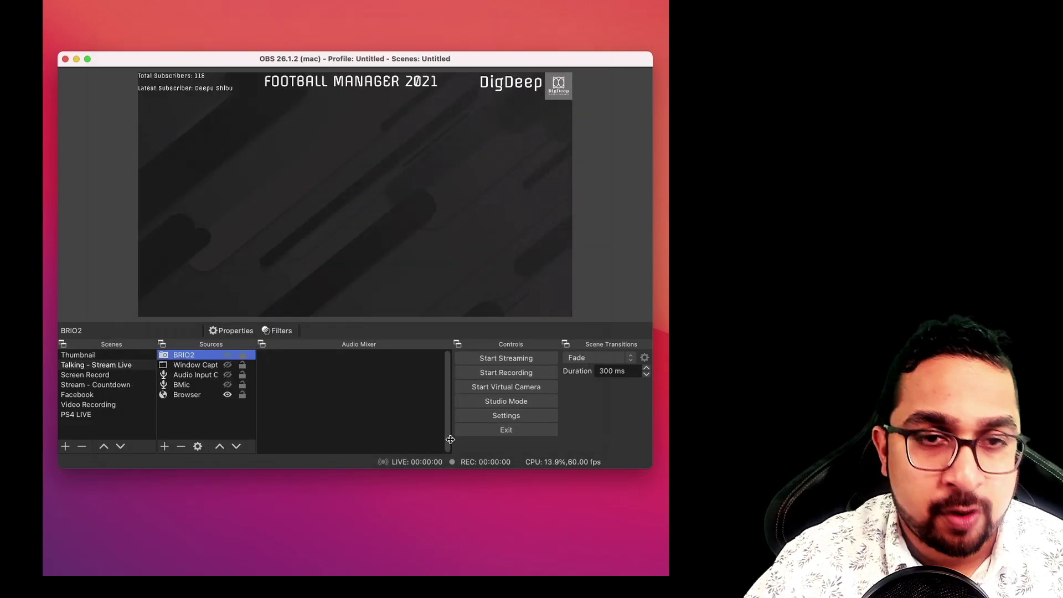
Step: Open the Filters window for the BMic microphone source
click(187, 386)
right_click(187, 386)
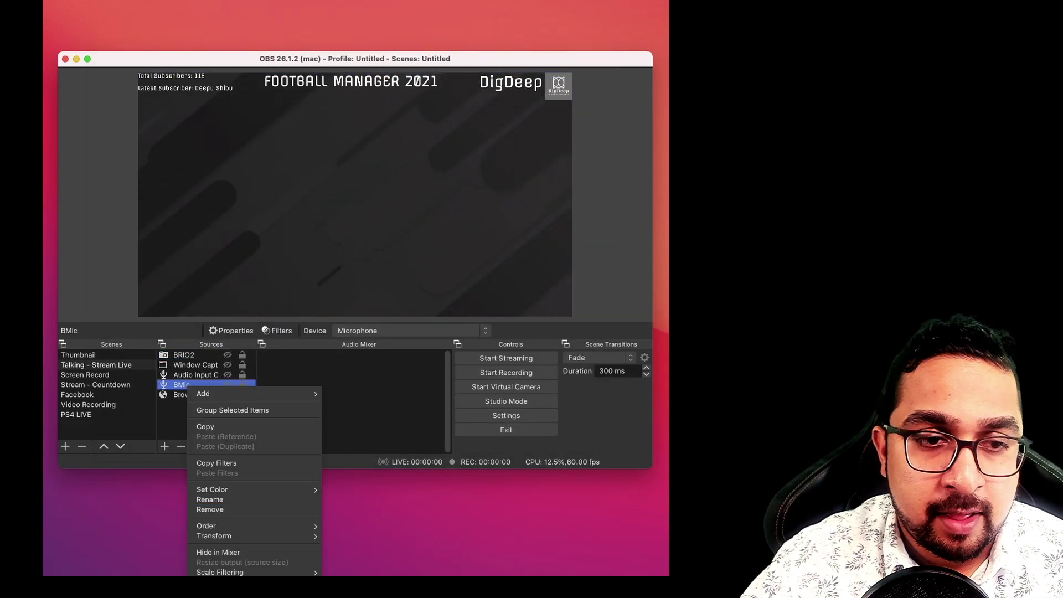
click(221, 571)
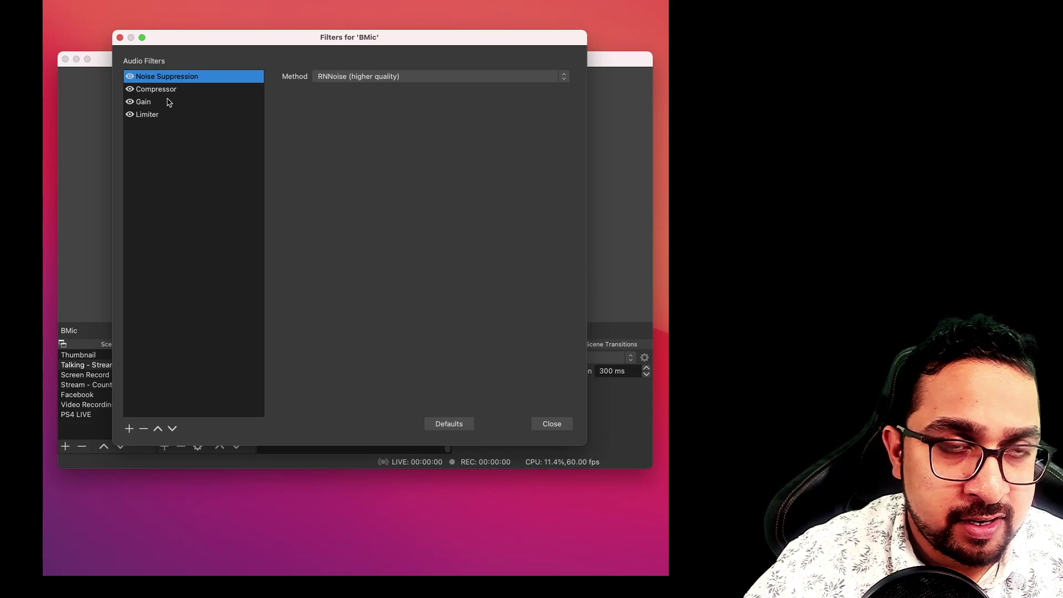
Step: Close the mic filters and open Stream settings, keeping YouTube - RTMPS as the service
click(553, 427)
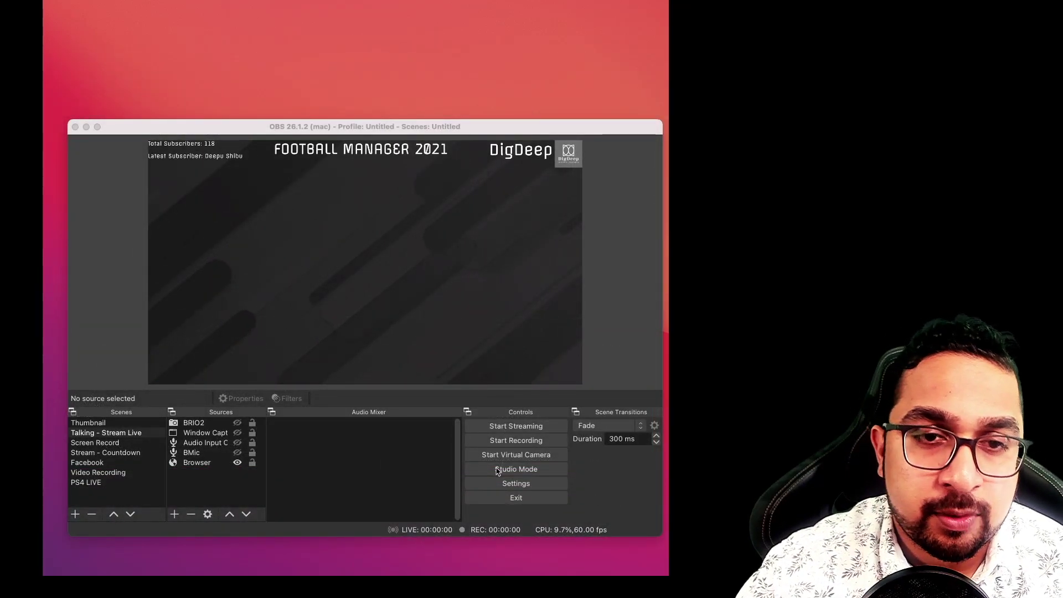
click(515, 484)
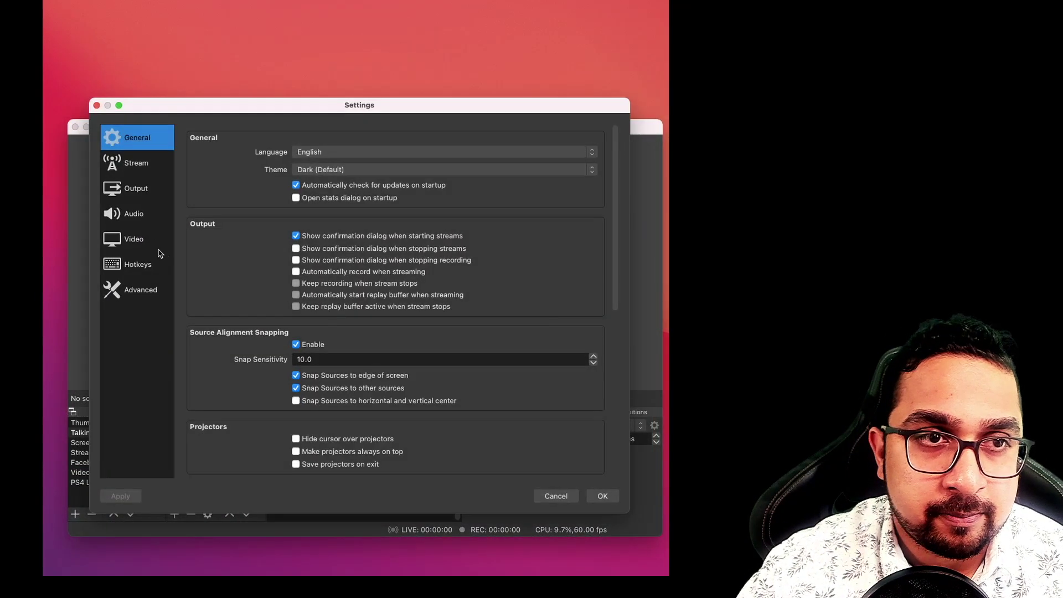
click(127, 166)
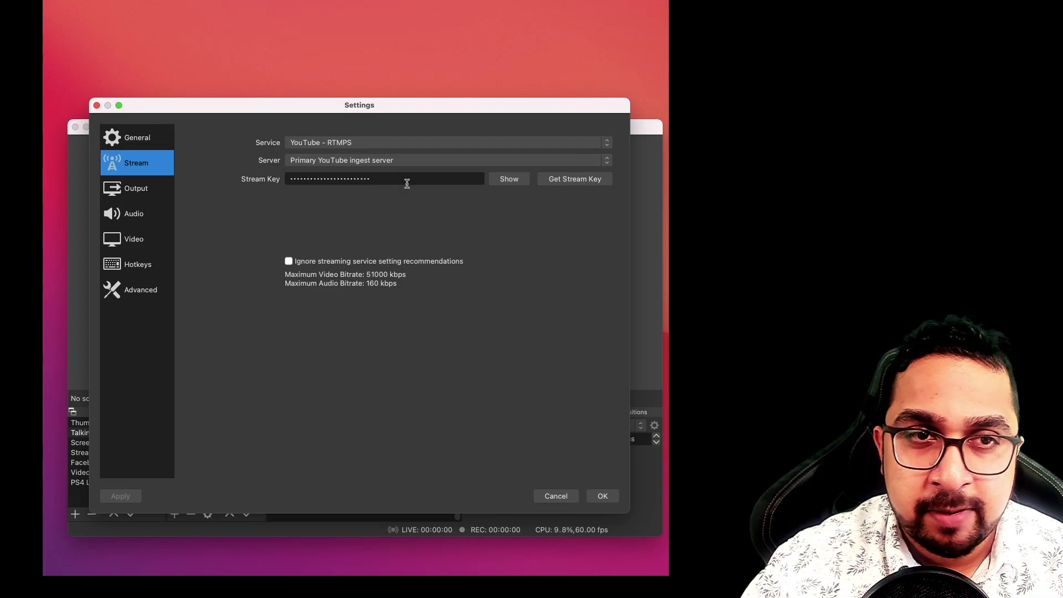
click(388, 145)
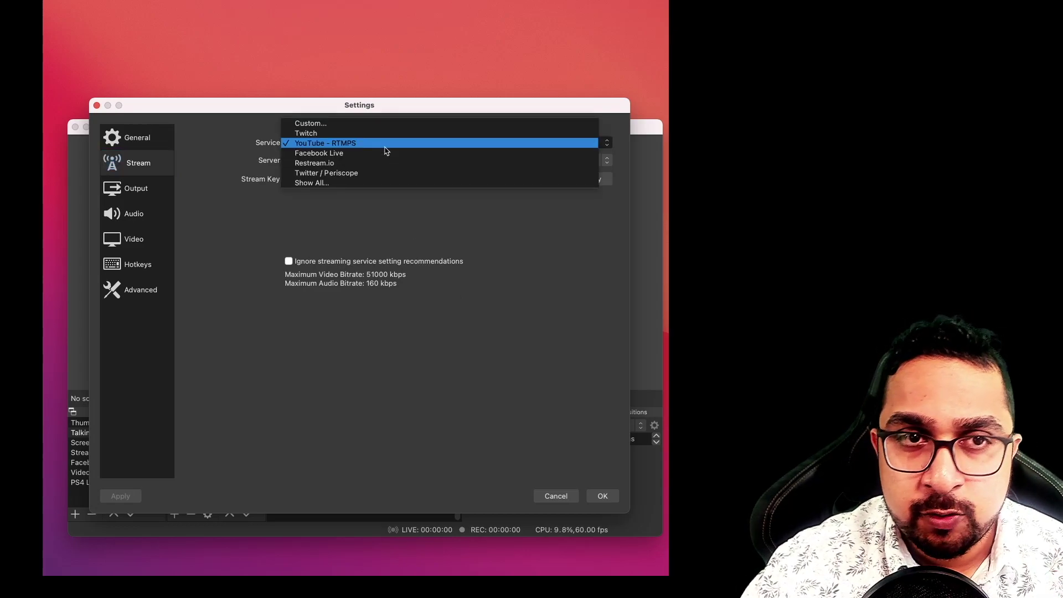
click(372, 217)
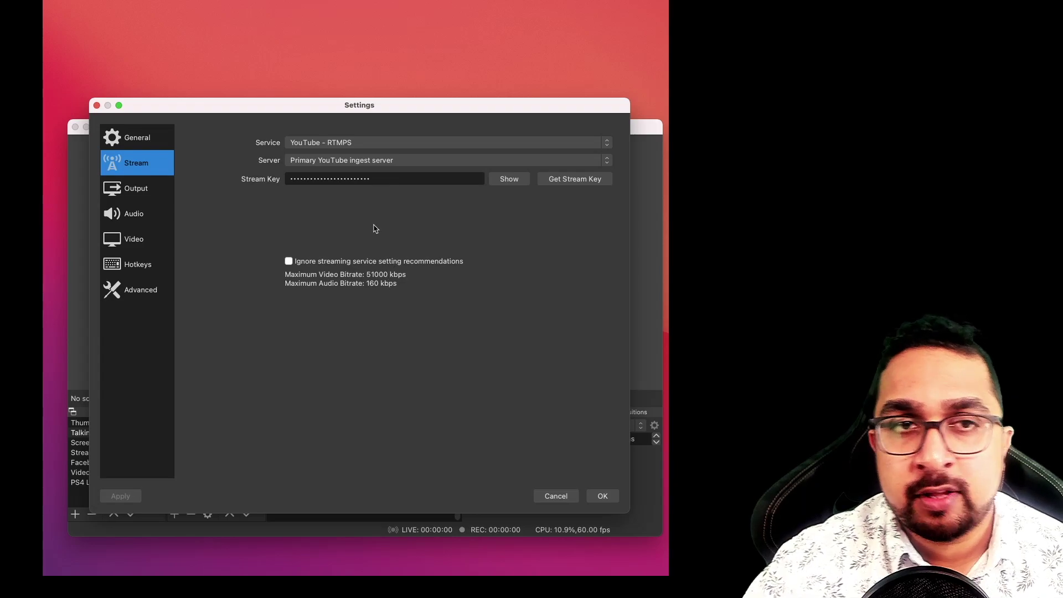
Step: Confirm the stream settings with OK to close the Settings window
click(607, 497)
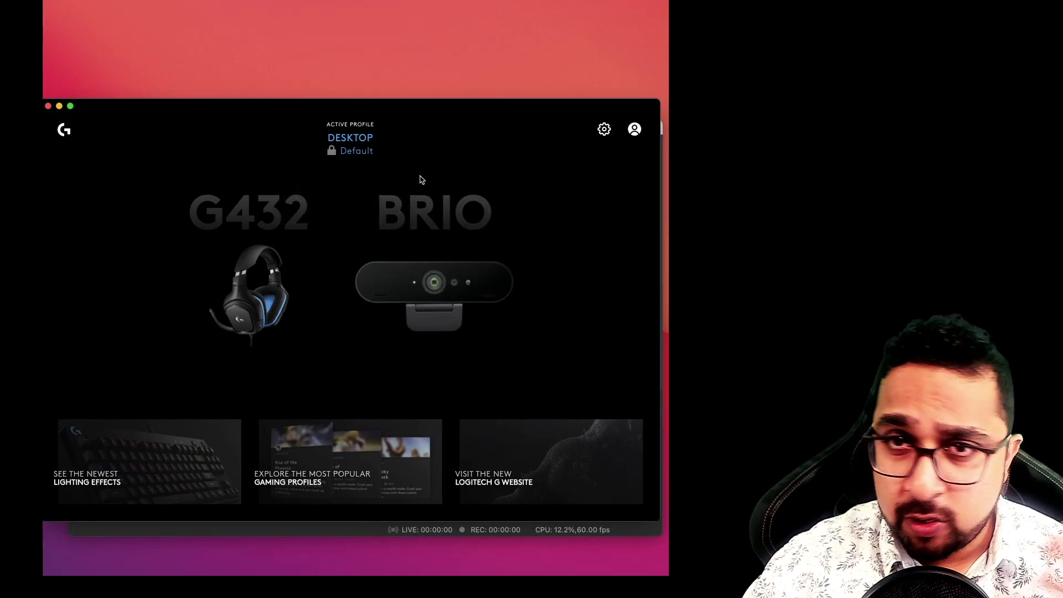
Step: Open the BRIO webcam in G HUB and view its VIDEO, then CAMERA adjustments
click(466, 293)
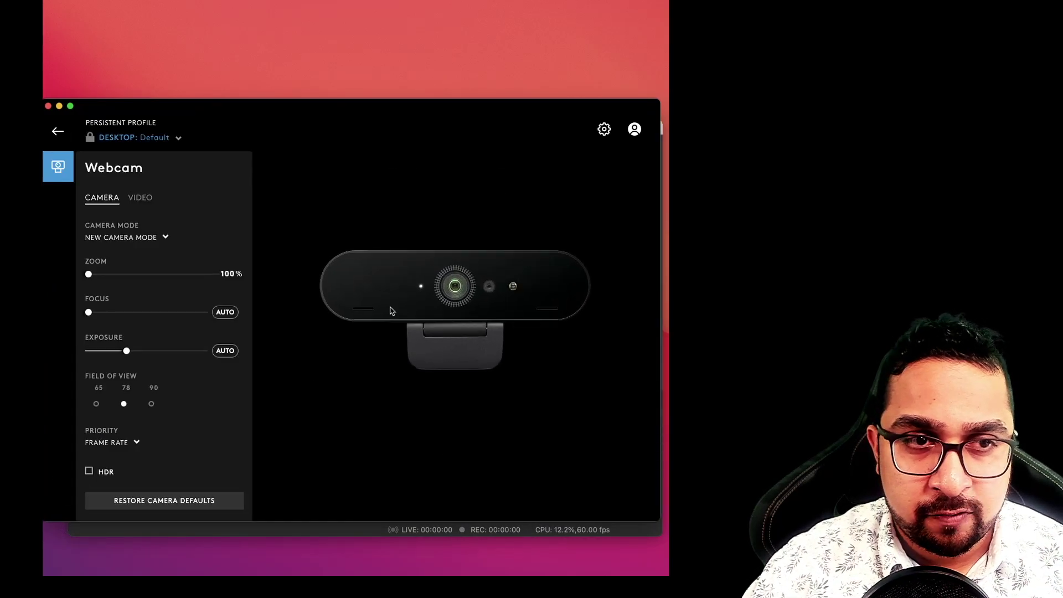
click(142, 198)
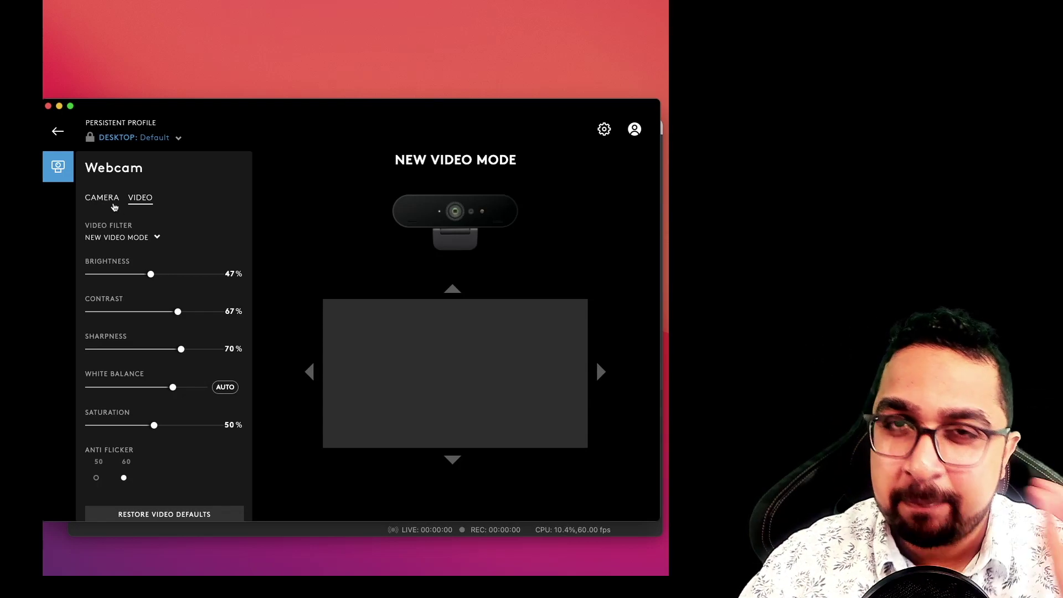
click(113, 203)
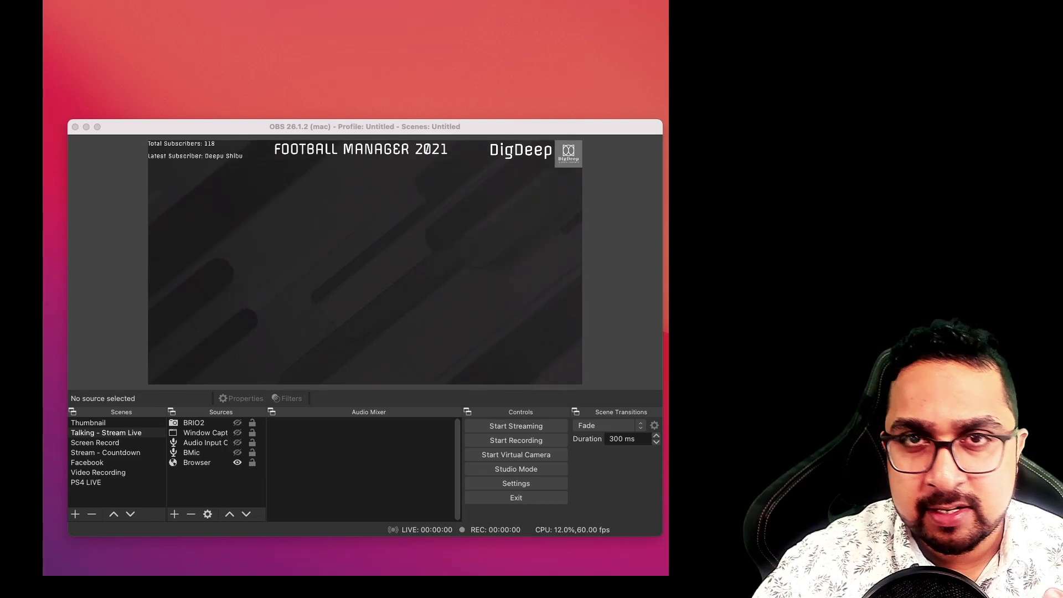
Step: In Activity Monitor, search 'logitec' and select the Logitech G HUB process
key(super+Tab)
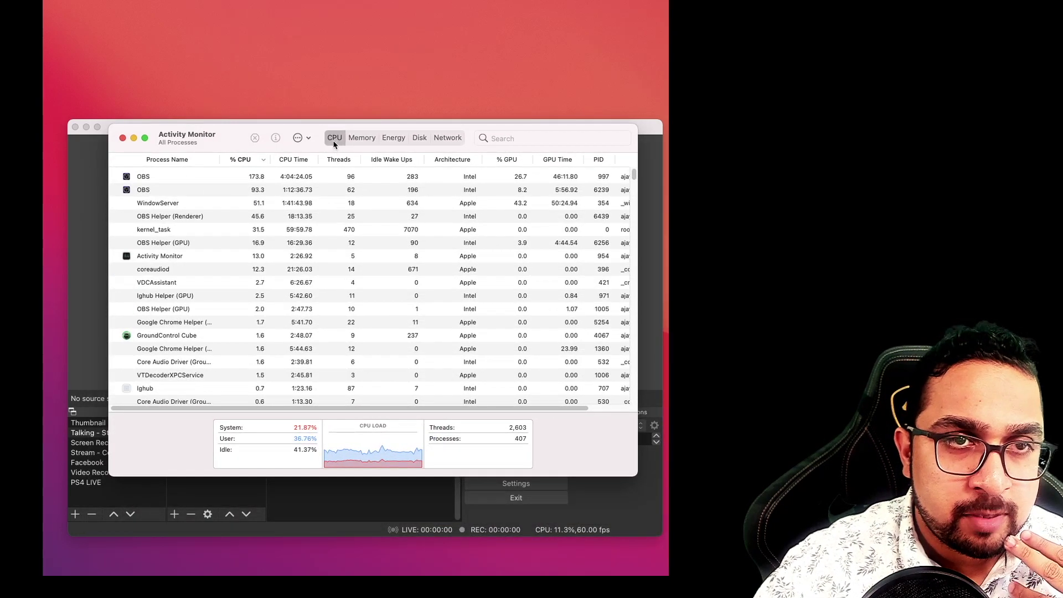
click(535, 138)
text(logitec)
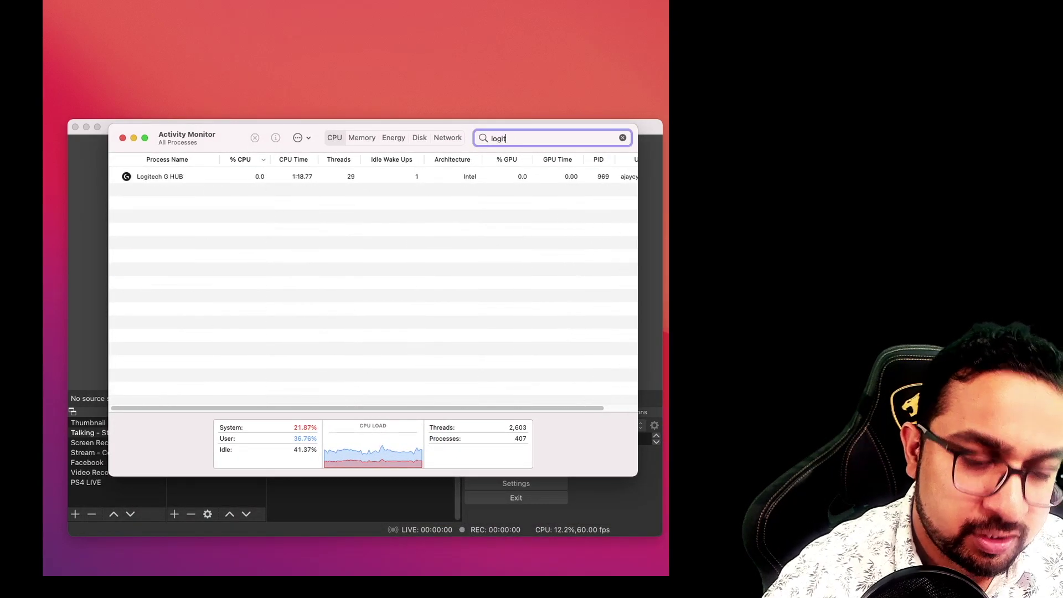
click(160, 177)
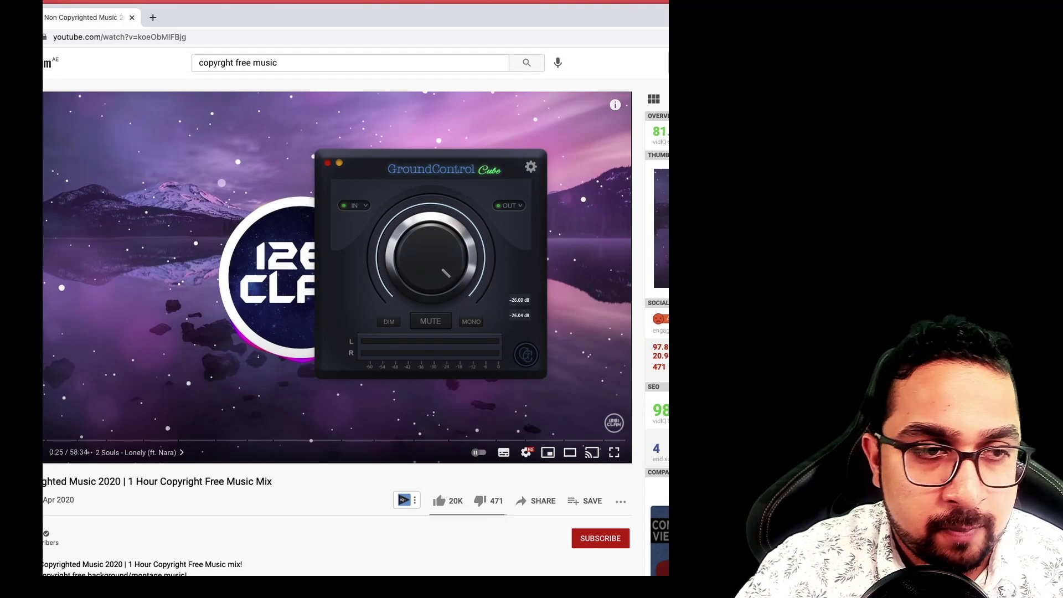
Step: Play the one-hour copyright-free YouTube music mix to test the audio route
click(251, 283)
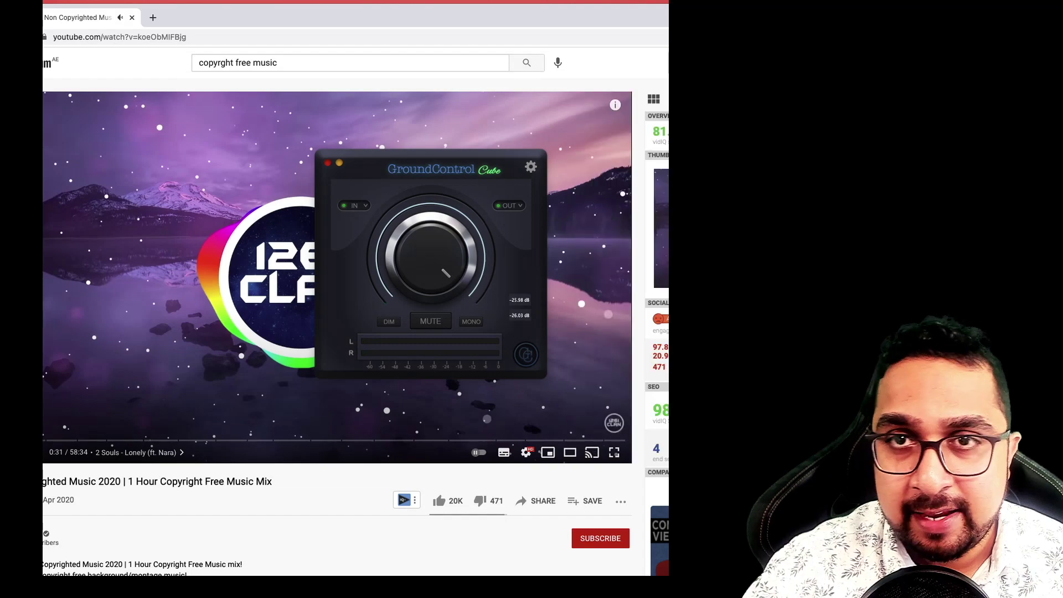
Step: Drag Chrome aside to bring OBS forward and open the Audio Input Capture options
drag(363, 17, 351, 474)
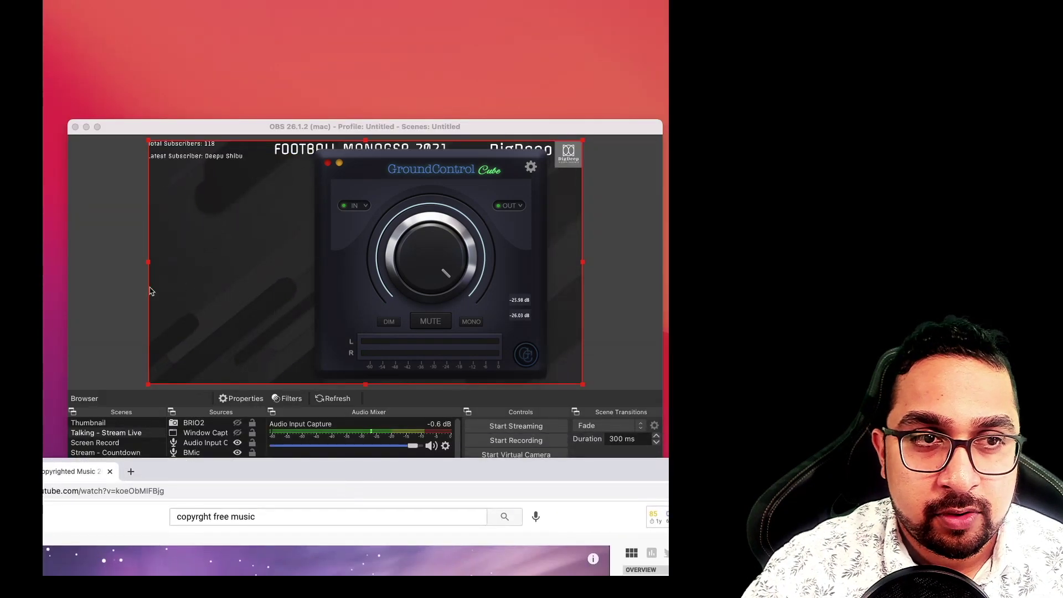
click(110, 277)
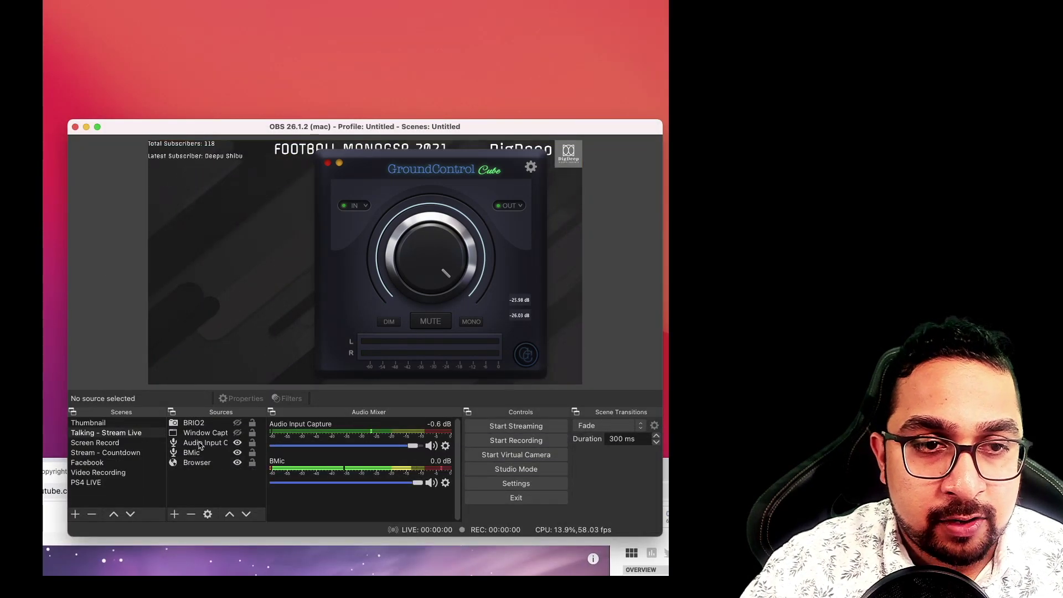
right_click(202, 446)
mouse_move(210, 449)
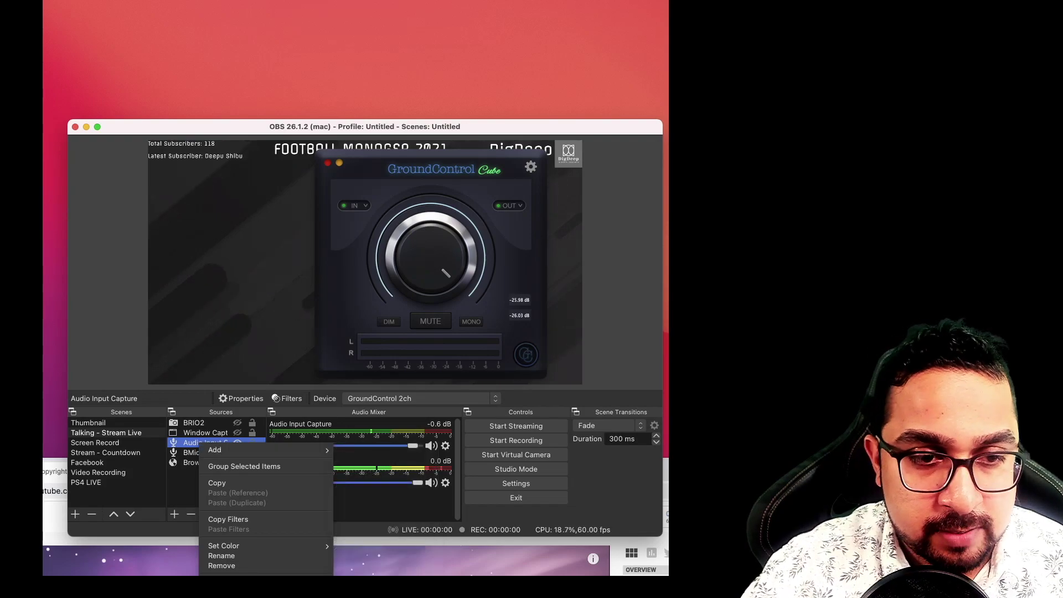
key(Escape)
Step: Check Audio Input Capture uses GroundControl 2ch, cancel, and return to the music browser
right_click(217, 445)
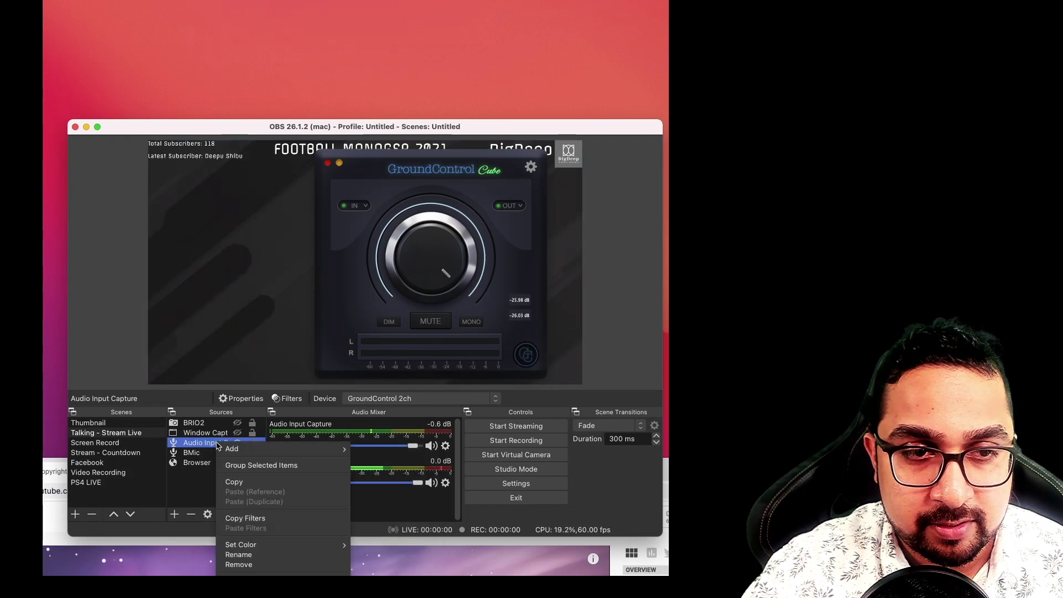
click(241, 398)
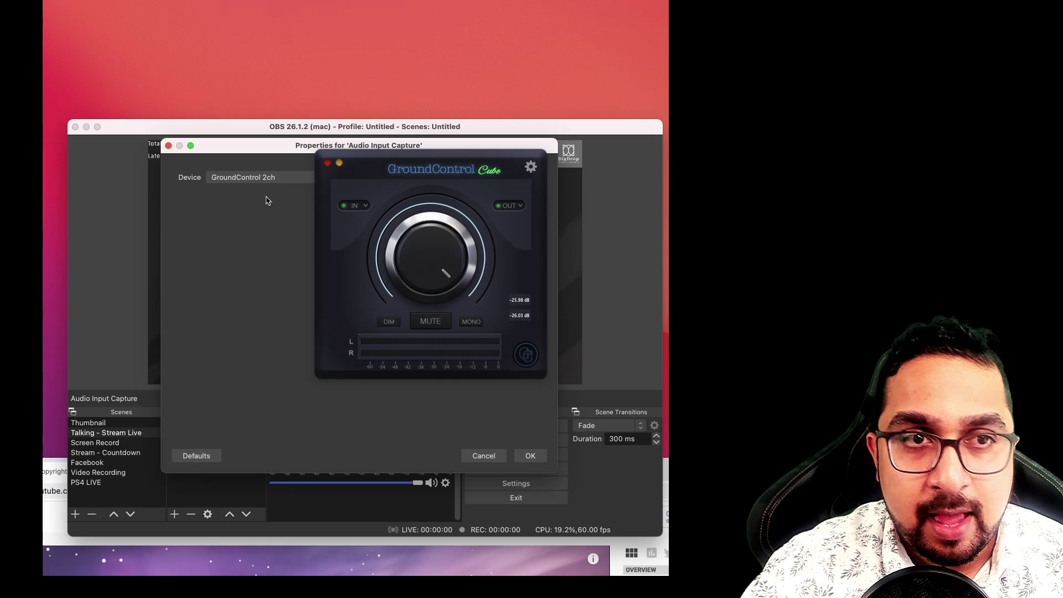
click(483, 455)
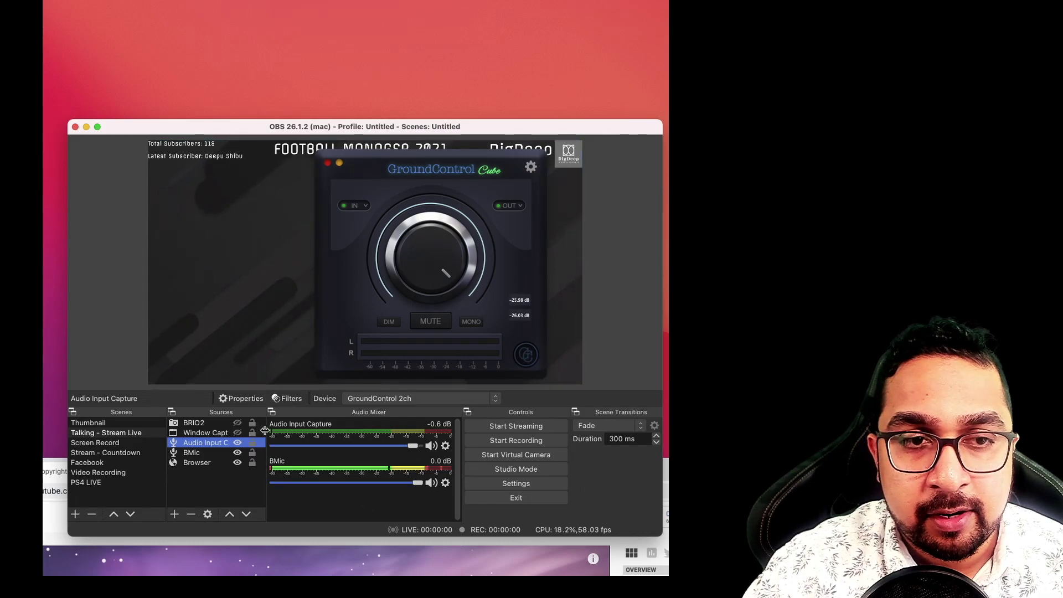
key(super+Tab)
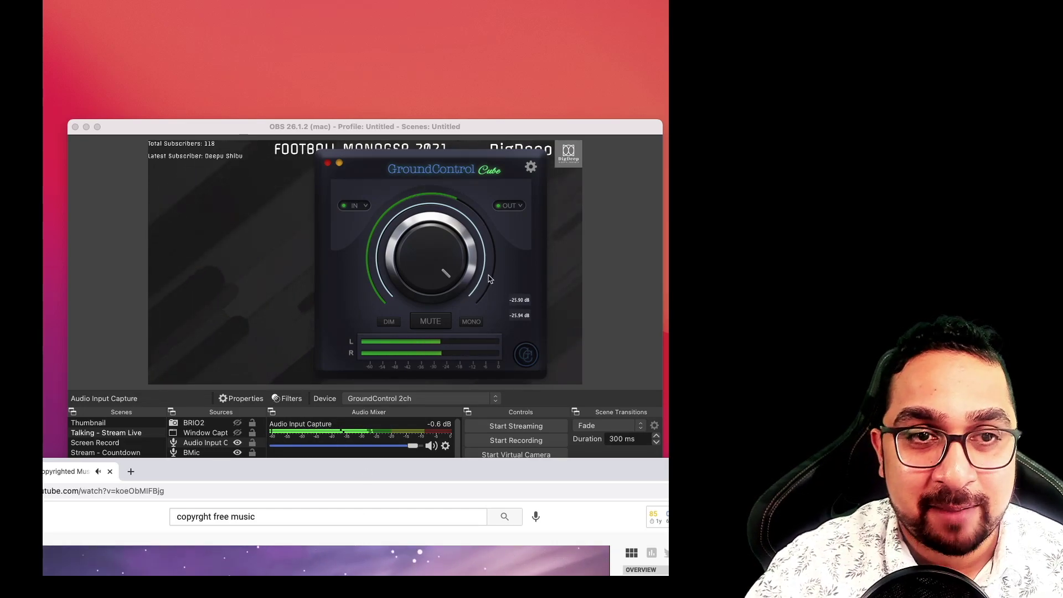
Step: Drop down GroundControl Cube's OUT device list, with G432 Gaming Headset as the current output
click(512, 208)
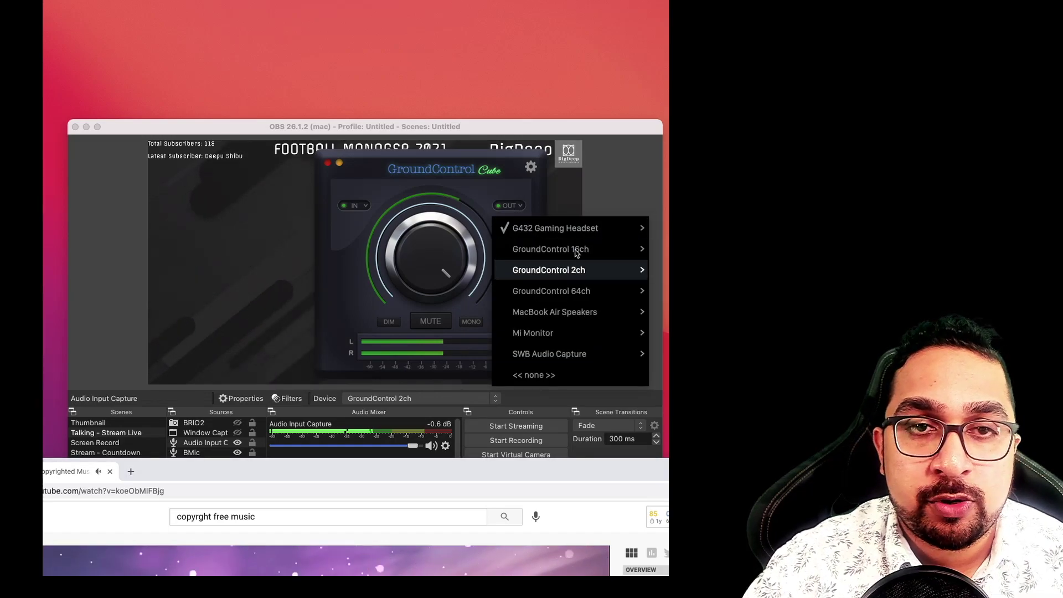
mouse_move(605, 240)
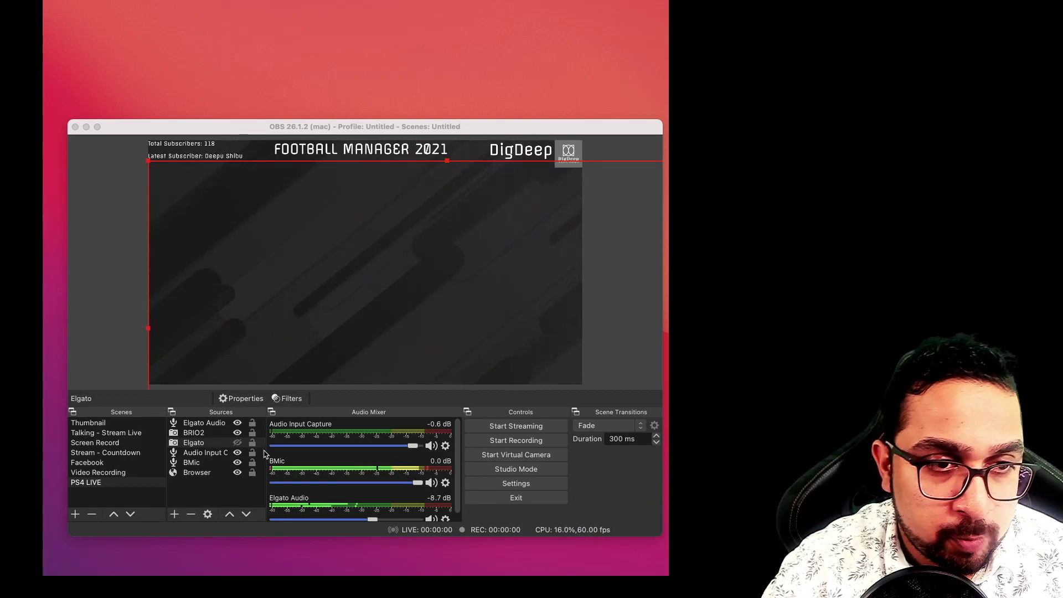
Step: Keep the Elgato source's device on Game Capture HD60 S+ #2 in its Properties and confirm
right_click(217, 443)
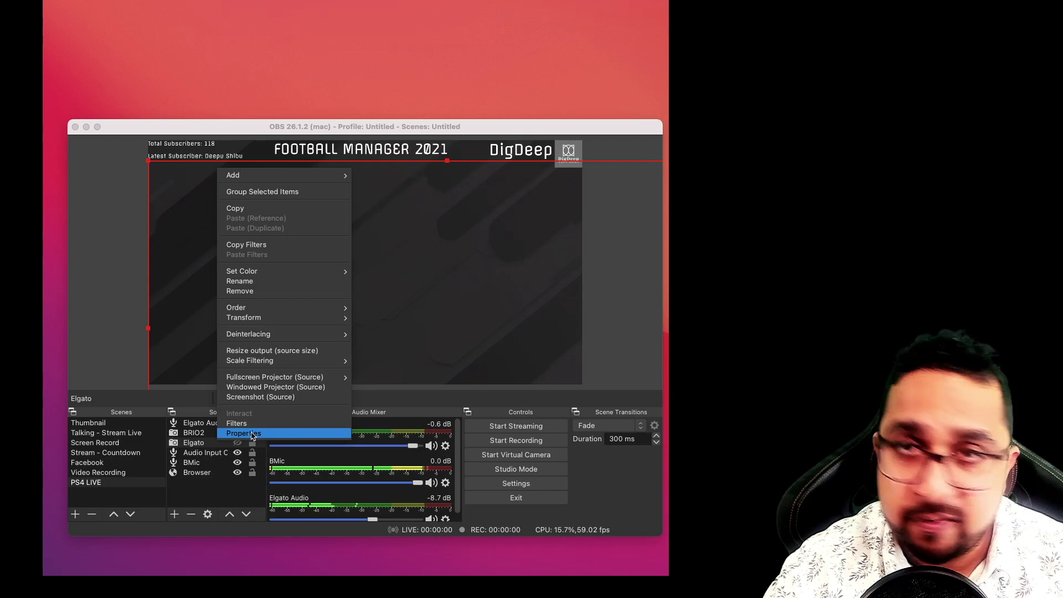
click(243, 434)
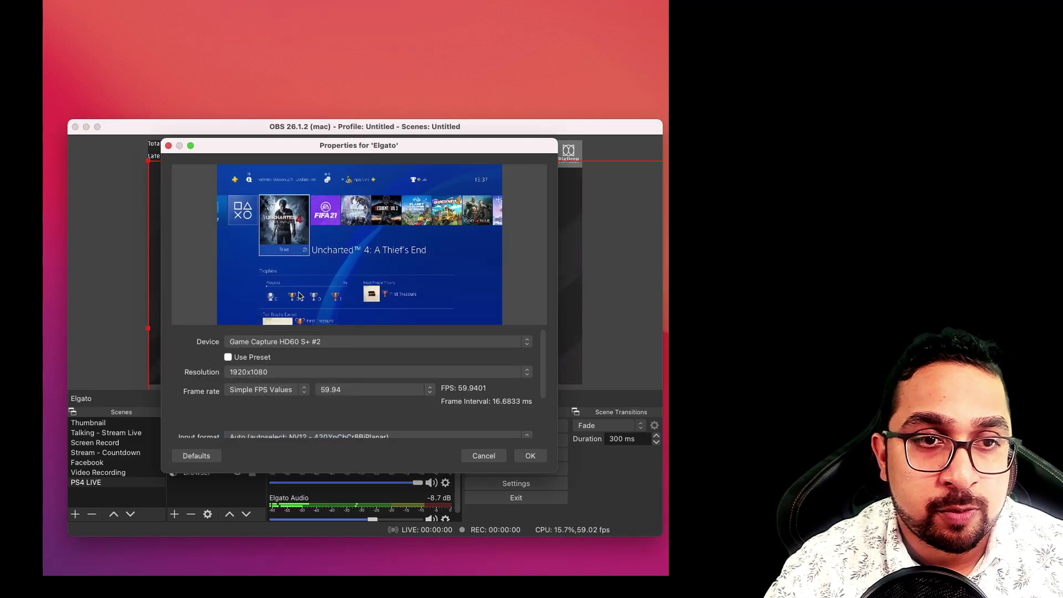
click(313, 348)
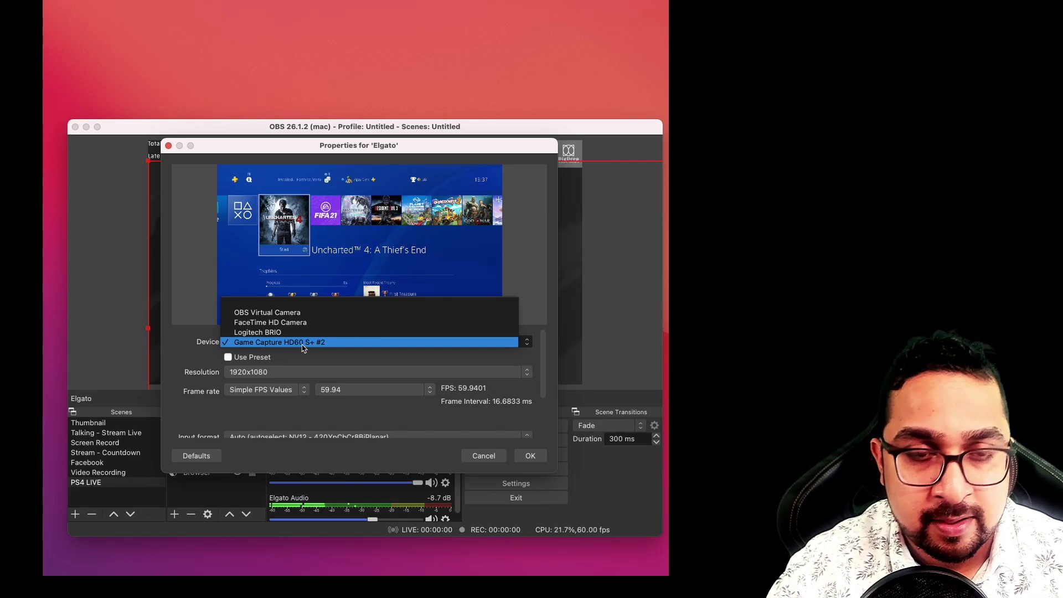
click(301, 346)
click(530, 455)
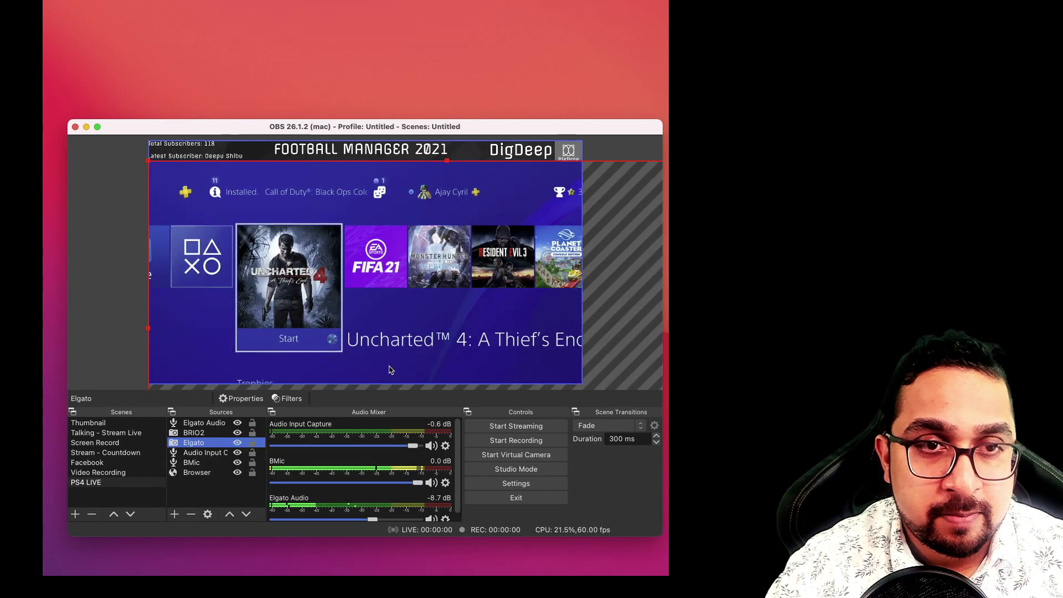
Step: Scale the Elgato PS4 capture down from its top-left corner and reposition it on the canvas
click(184, 190)
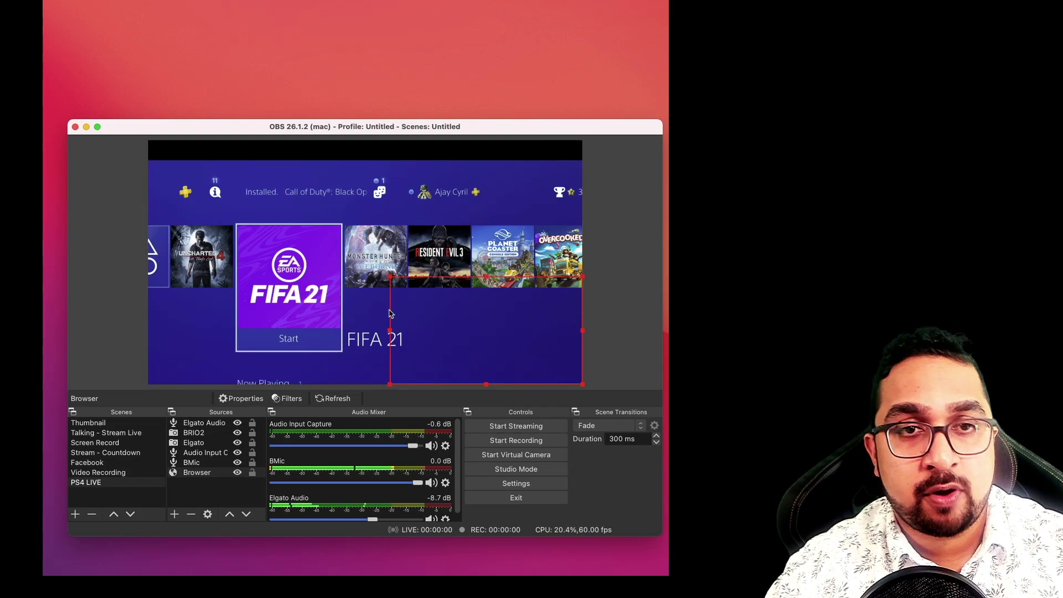
click(417, 313)
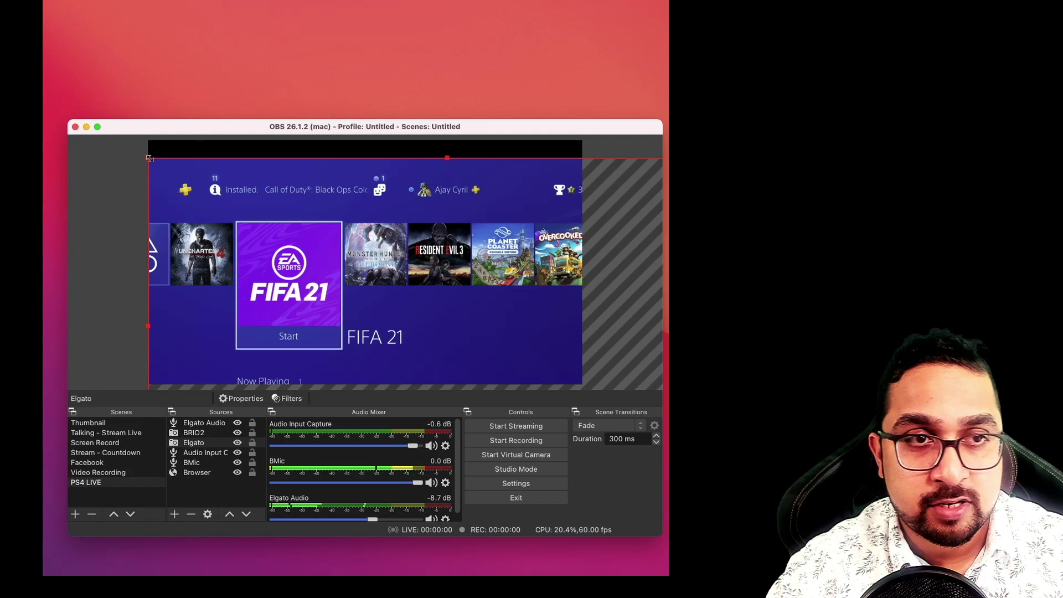
drag(149, 158, 177, 180)
drag(271, 214, 265, 212)
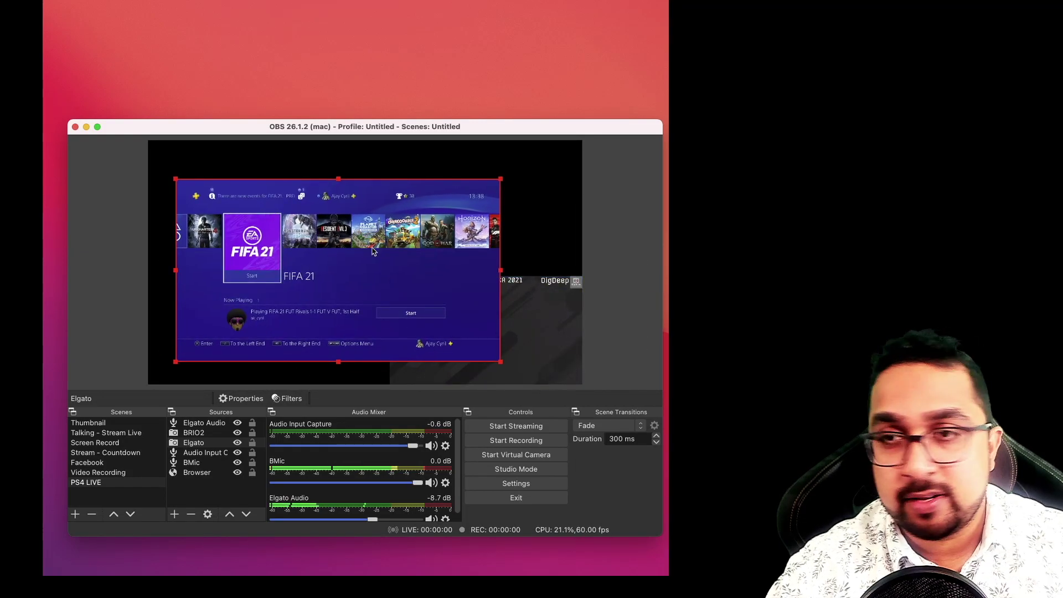